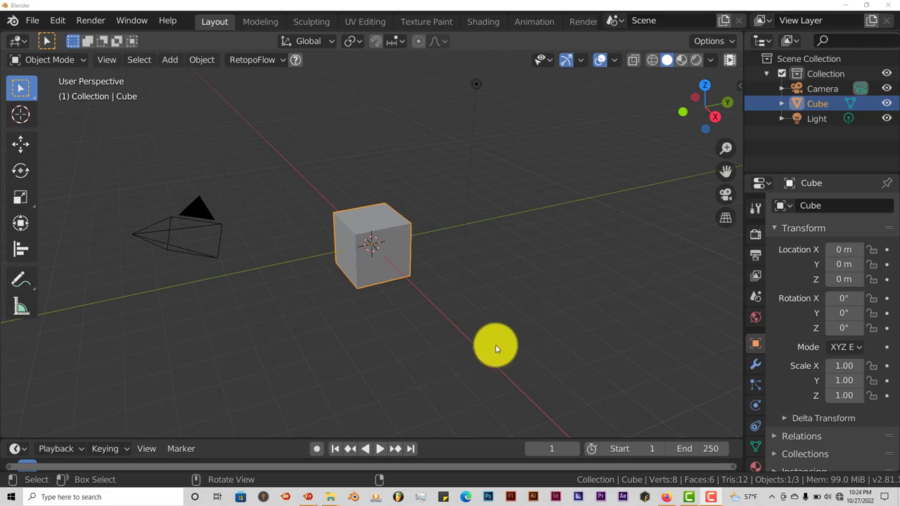
Open the Add-ons preferences and filter the list by 'wel' to confirm Object: Welder is enabled.
left_click(56, 20)
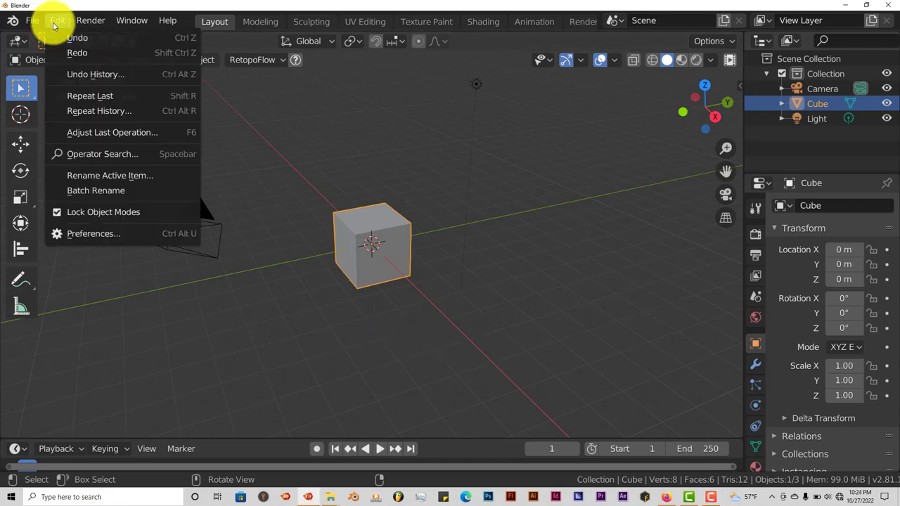
left_click(108, 233)
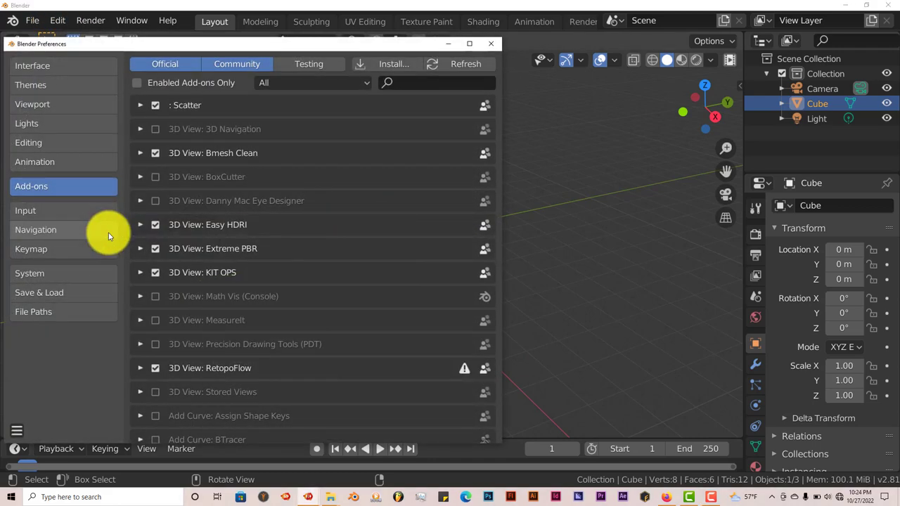
left_click(386, 66)
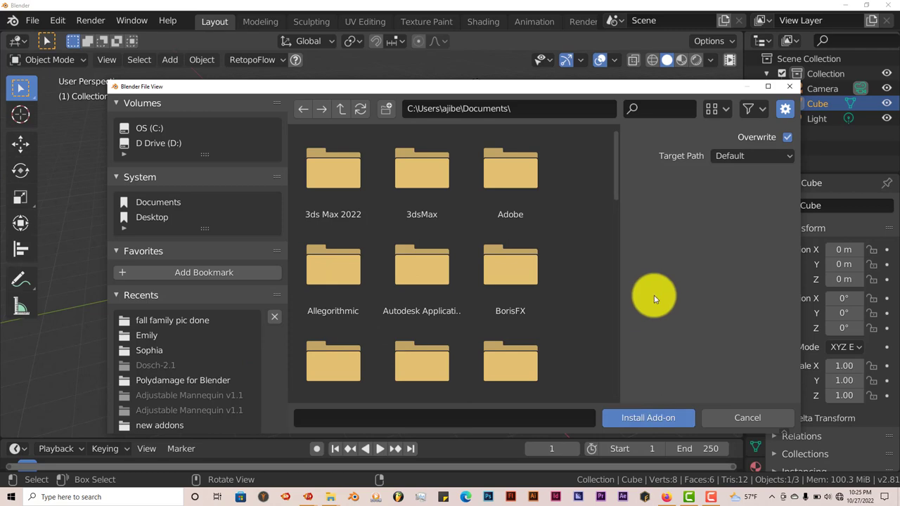
left_click(790, 86)
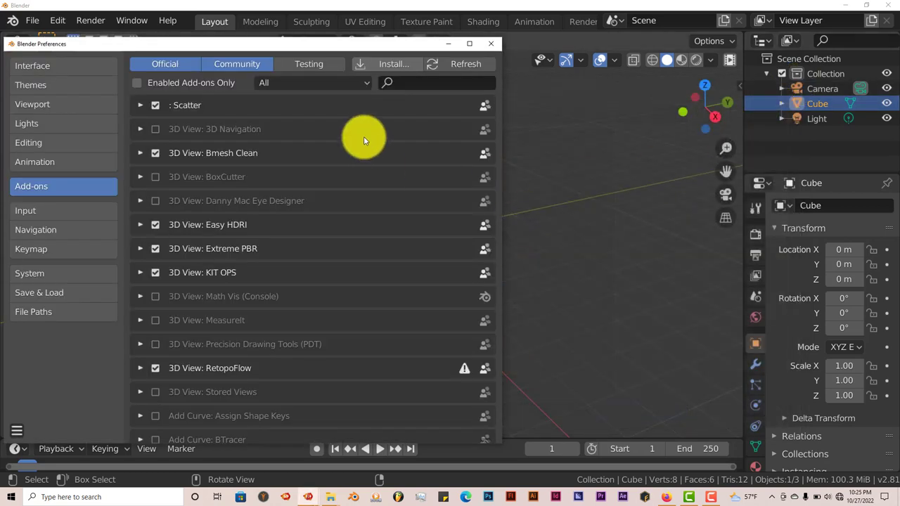
left_click(411, 83)
type("we")
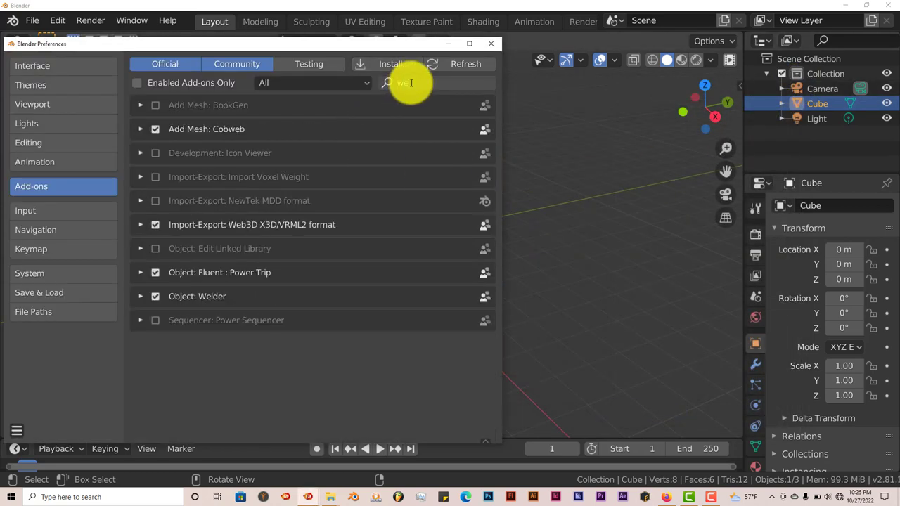
type("l")
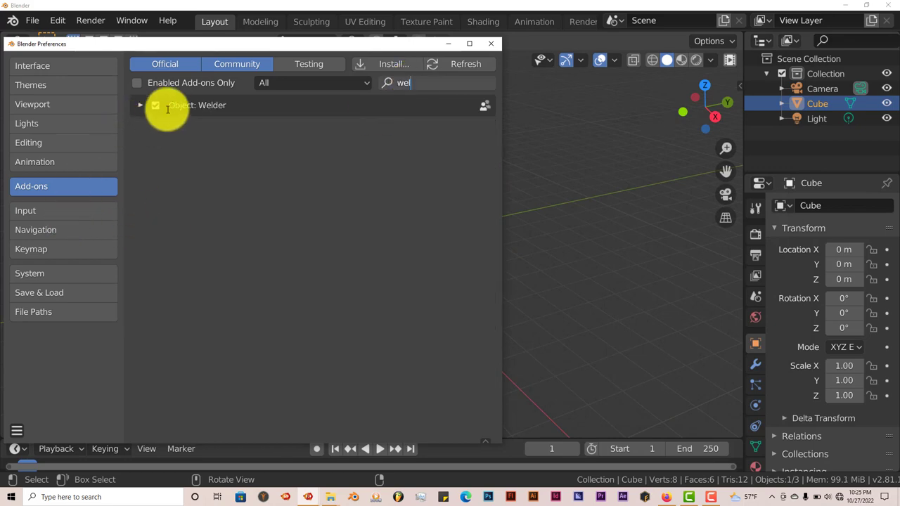
Close Preferences, show the Welder sidebar panel, and try Weld on the cube alone.
left_click(487, 42)
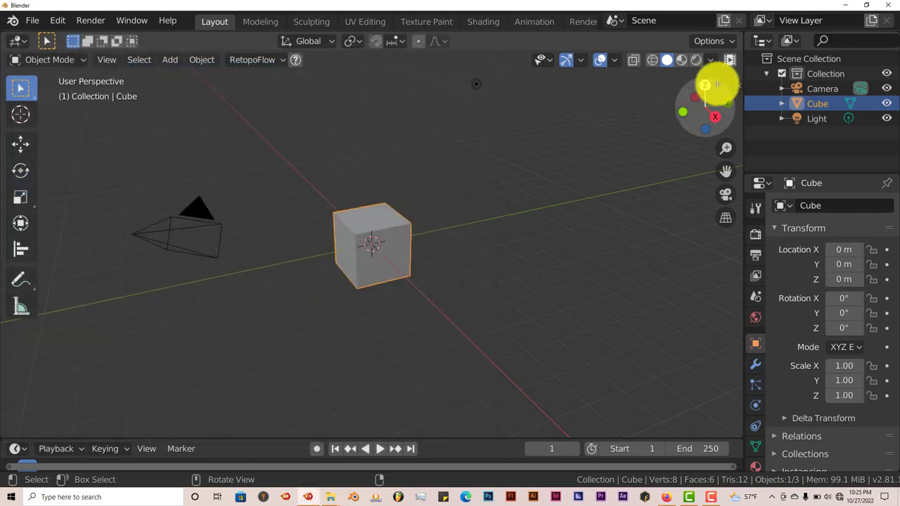
left_click(737, 84)
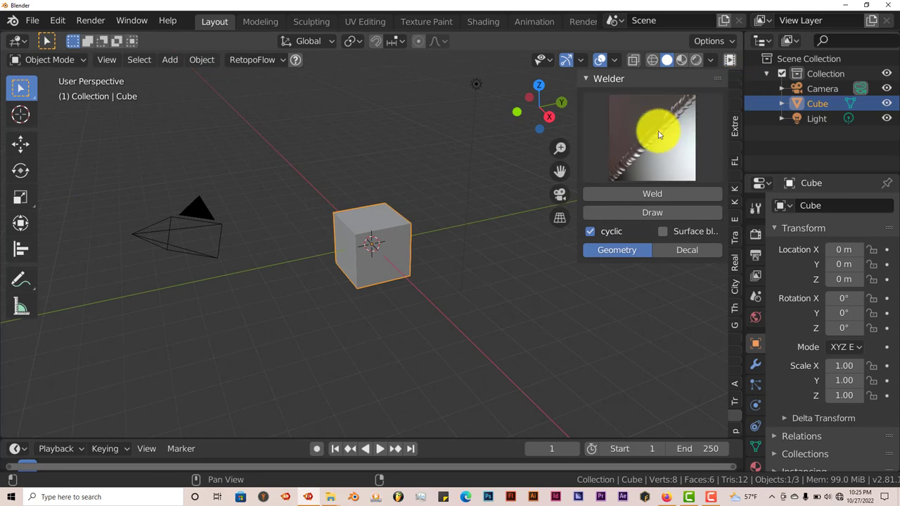
left_click(646, 195)
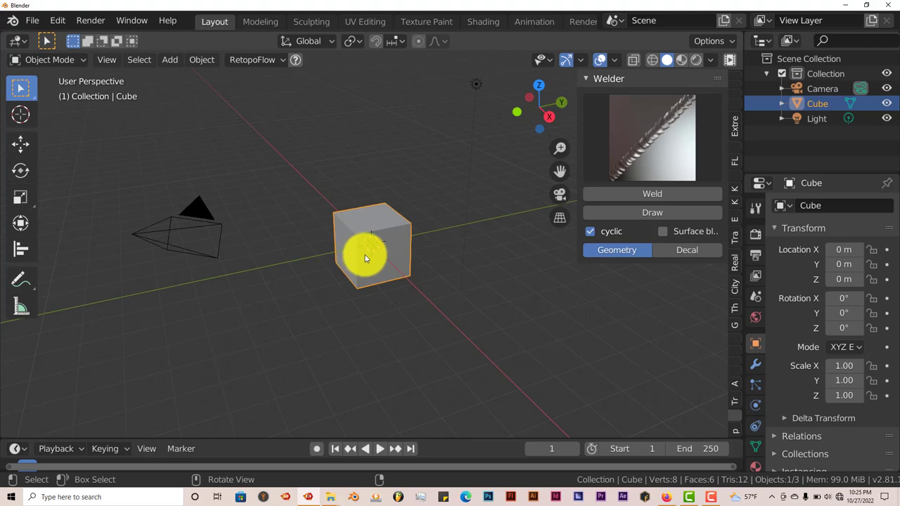
Add a ground plane scaled to 5.59 beneath the cube.
key("shift+a")
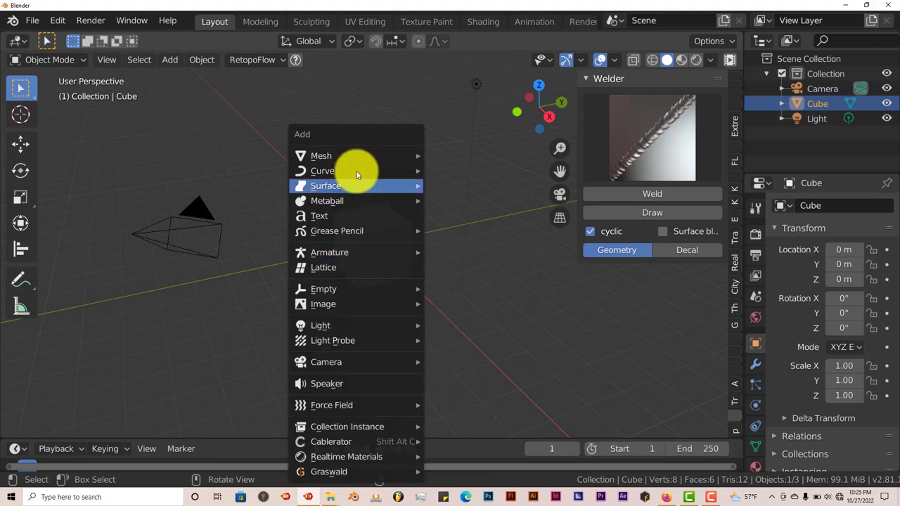
mouse_move(358, 154)
left_click(472, 156)
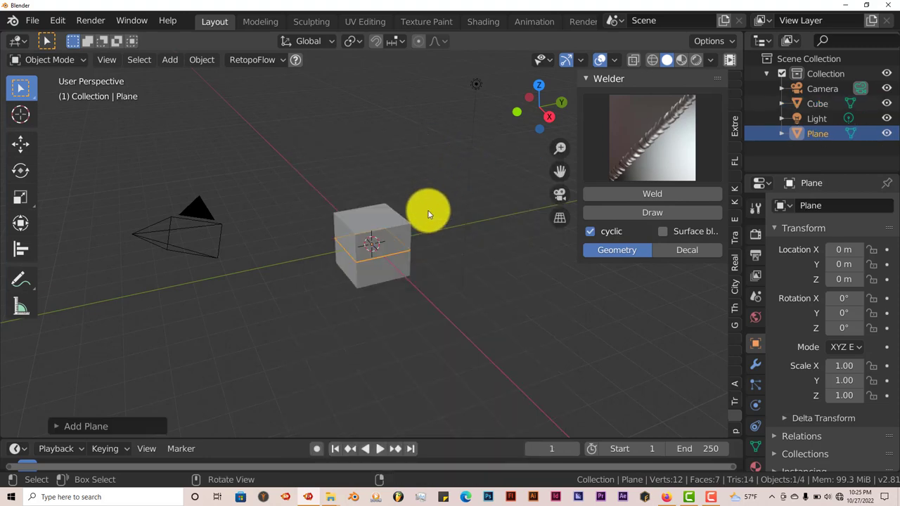
key("s")
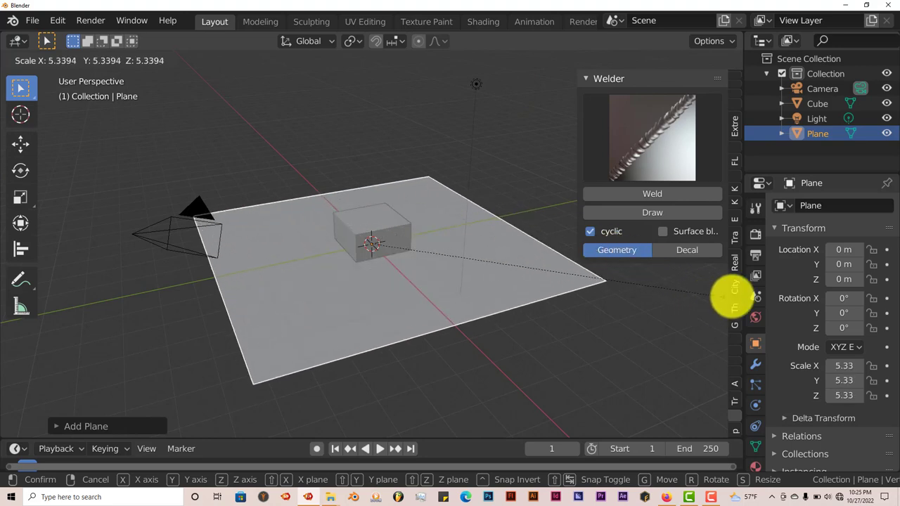
left_click(735, 298)
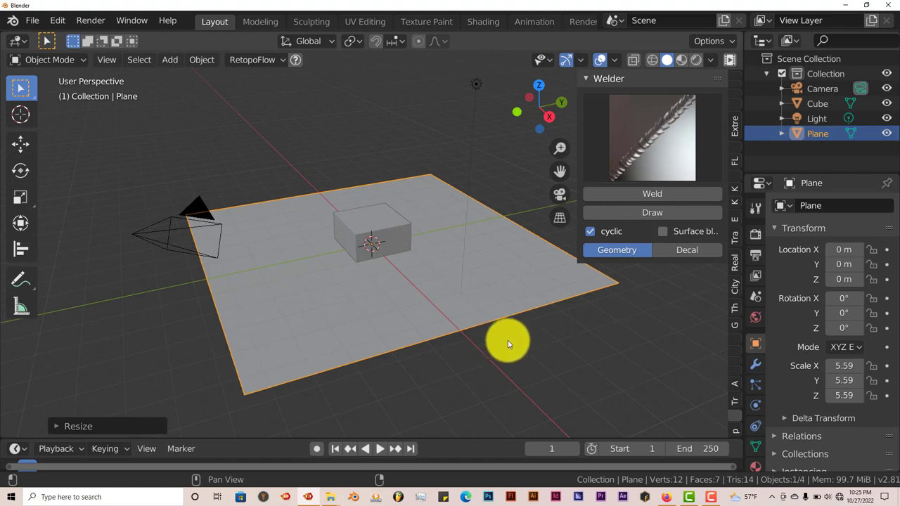
Orbit the view and add the cube to the selection with the plane.
scroll(507, 340, "up", 5)
middle_click_drag(579, 342, 434, 336)
scroll(450, 340, "down", 3)
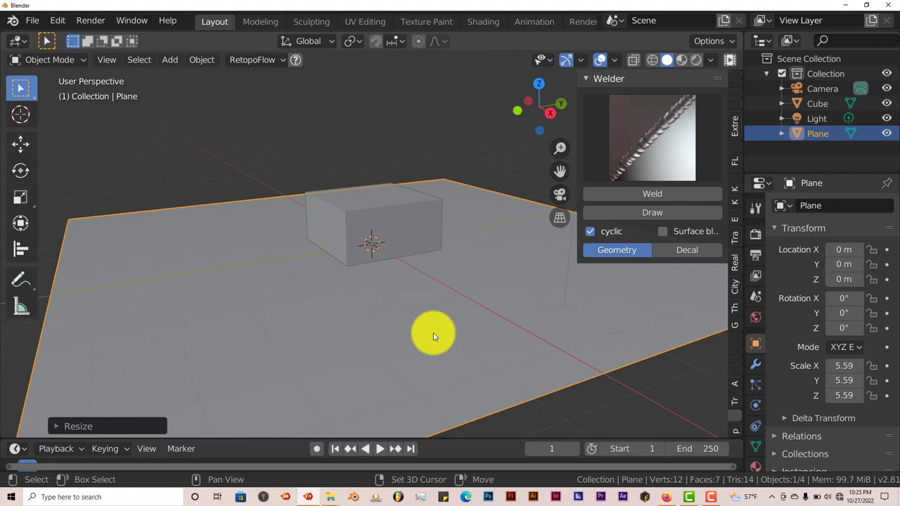
left_click(362, 196, "shift")
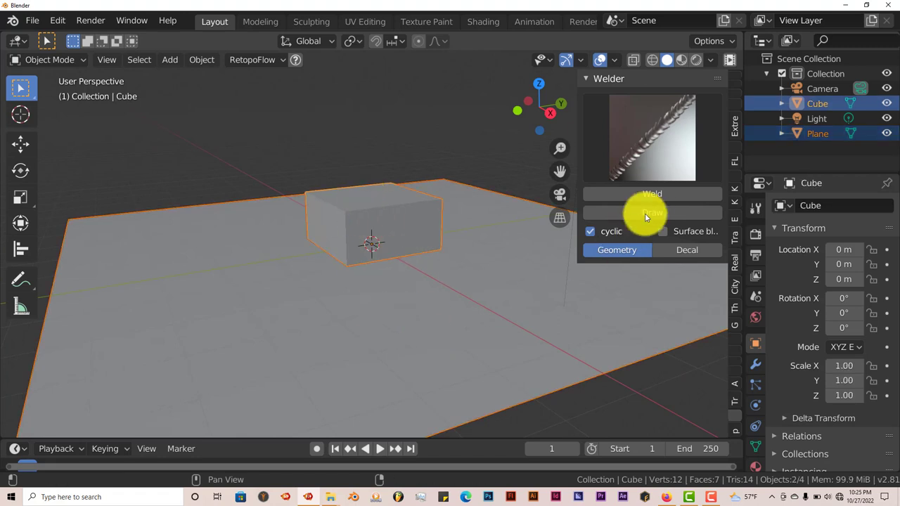
Weld the cube to the plane, creating Weld_1, and start rotating it about X.
left_click(648, 194)
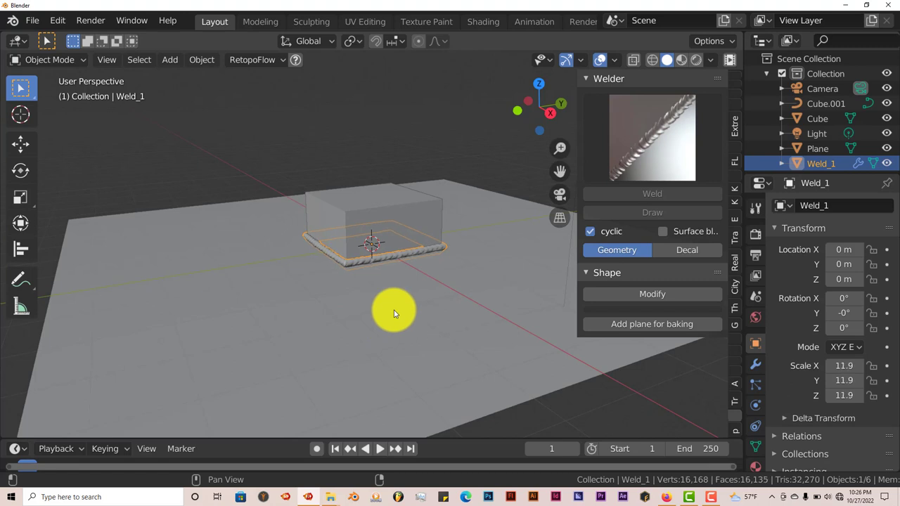
key("r")
key("x")
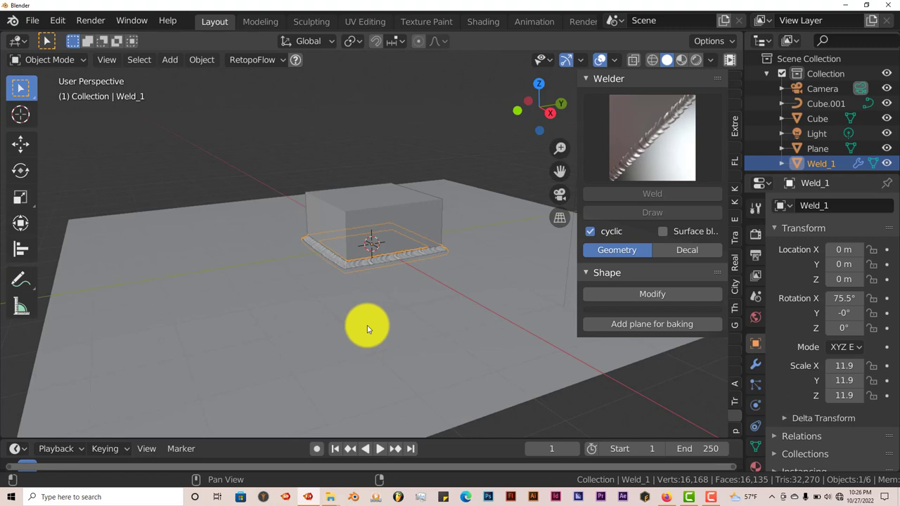
Zoom and orbit to inspect Weld_1 rotated 75.5° about X around the cube's base.
scroll(367, 329, "up", 3)
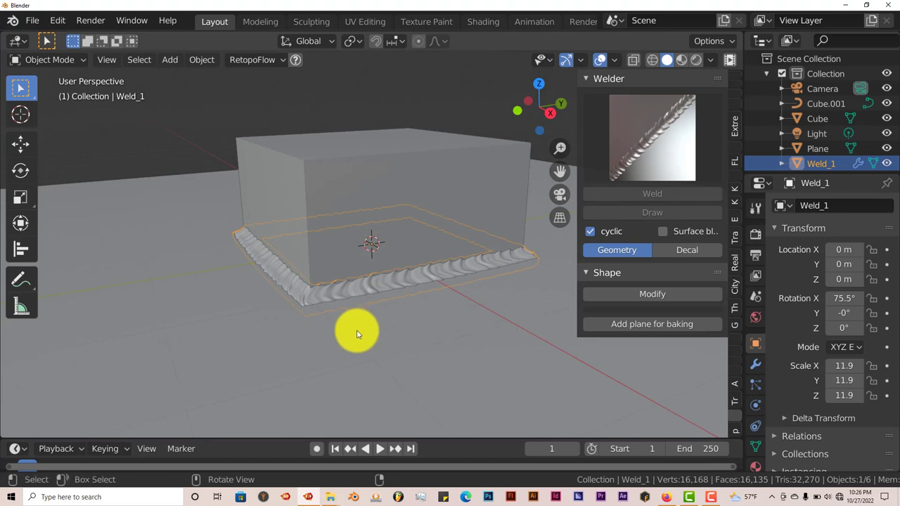
middle_click_drag(354, 331, 382, 325)
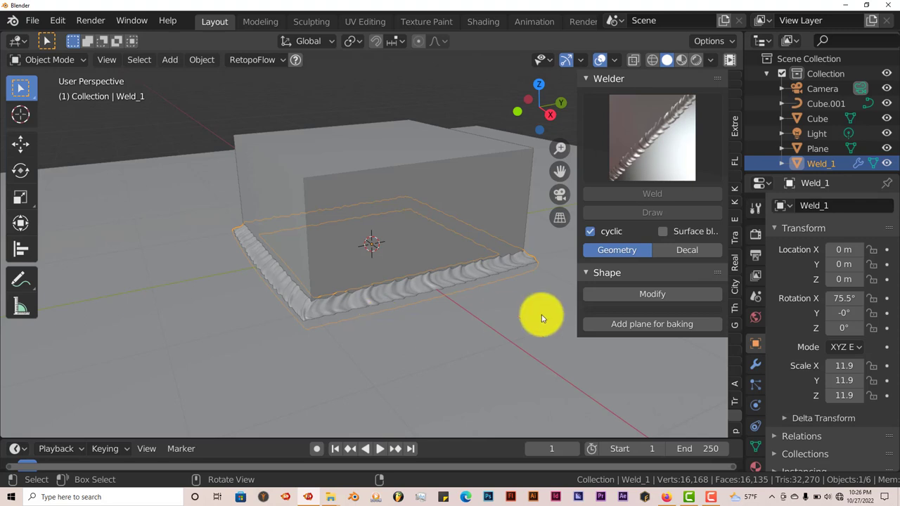
Reshape the weld bead's profile curve by adding and moving two points.
left_click(621, 295)
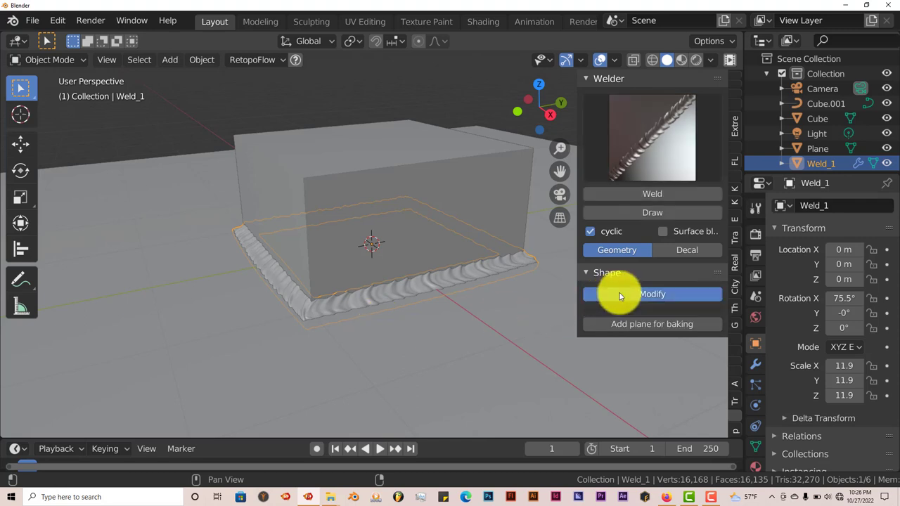
scroll(631, 378, "down", 2)
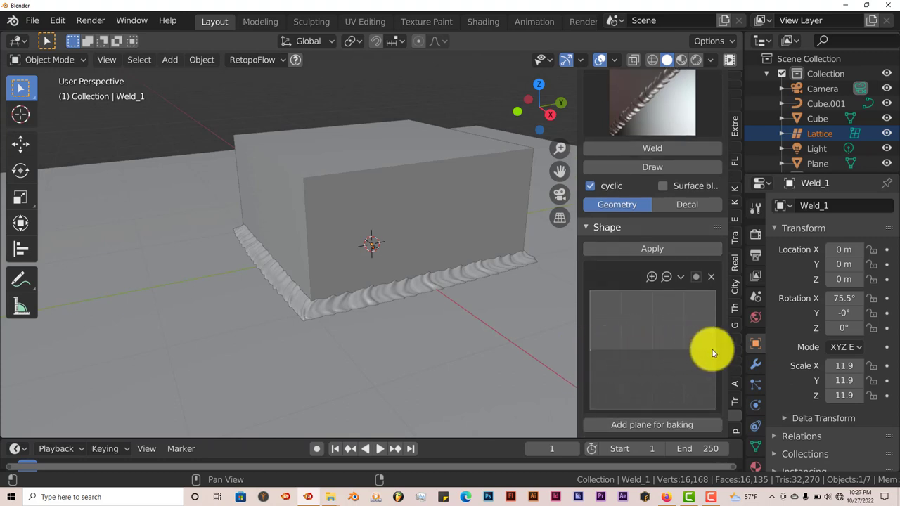
left_click(619, 351)
left_click_drag(620, 350, 625, 317)
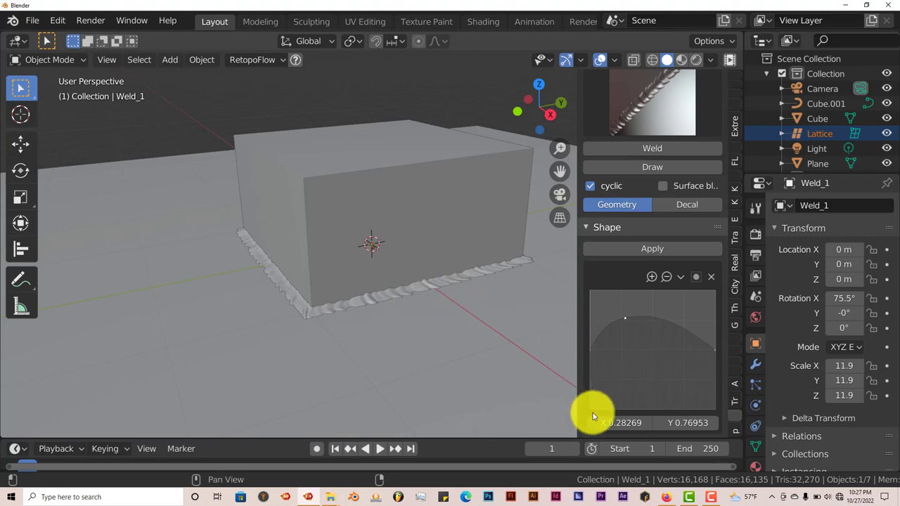
left_click(675, 325)
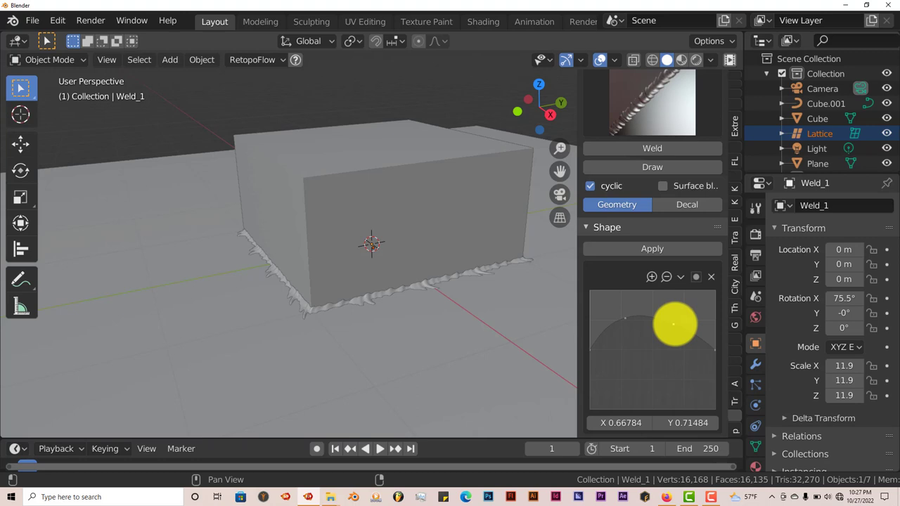
left_click_drag(678, 328, 676, 356)
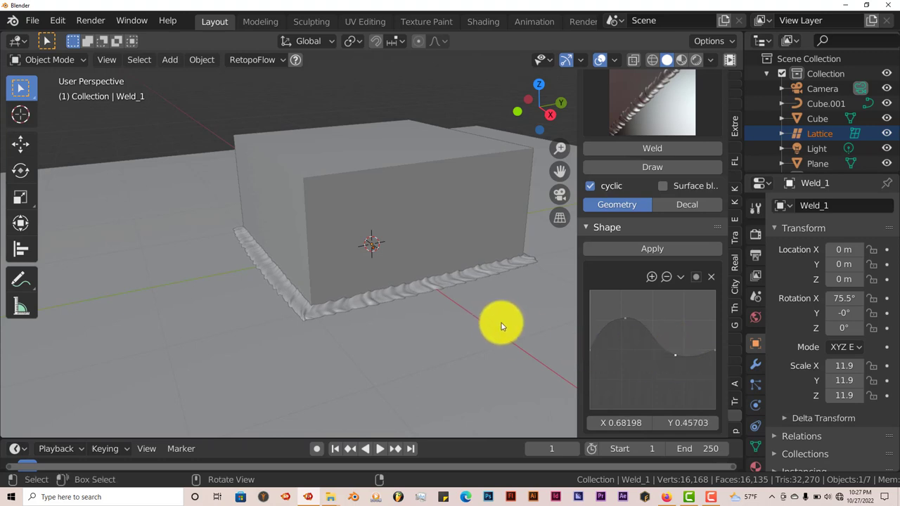
Orbit around the welded box to inspect the rippled bead from other sides.
middle_click_drag(505, 320, 421, 315)
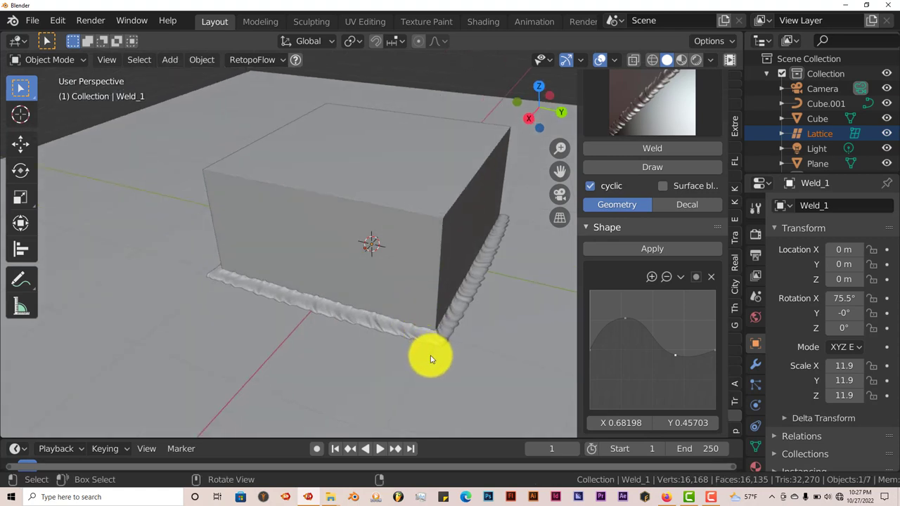
scroll(389, 349, "down", 3)
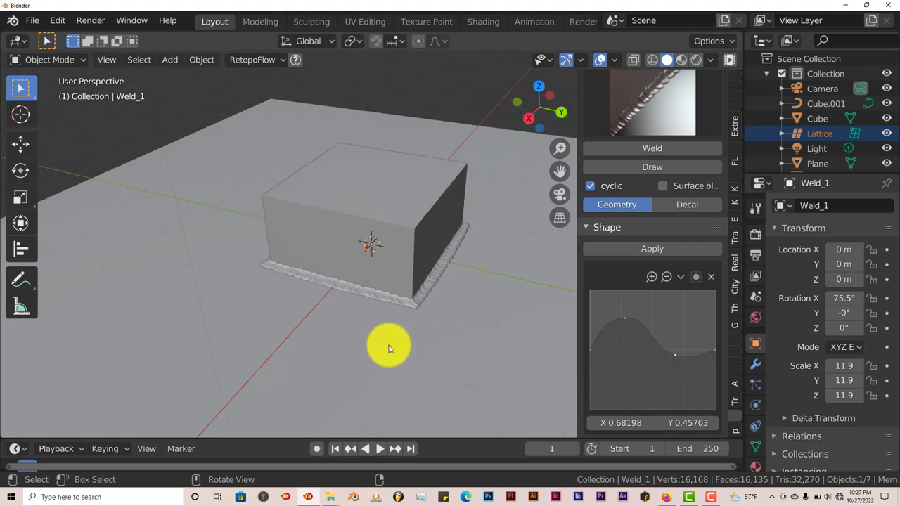
left_click(642, 169)
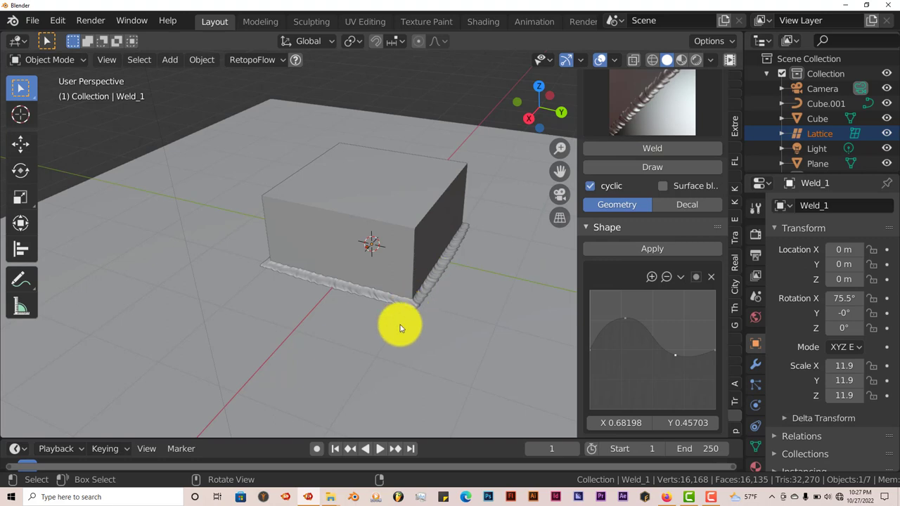
middle_click_drag(402, 322, 381, 311)
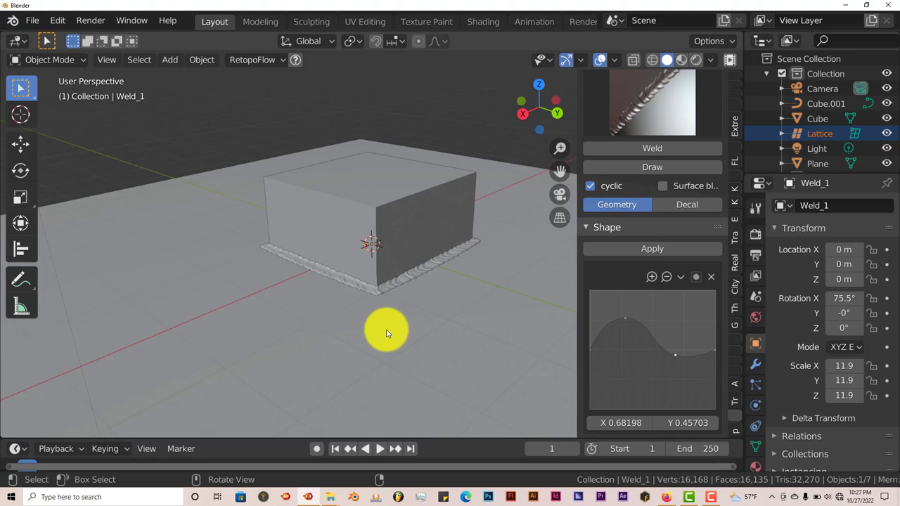
middle_click_drag(386, 334, 432, 322)
Add a UV sphere and slide it along X to sit in front of the box.
key("shift+a")
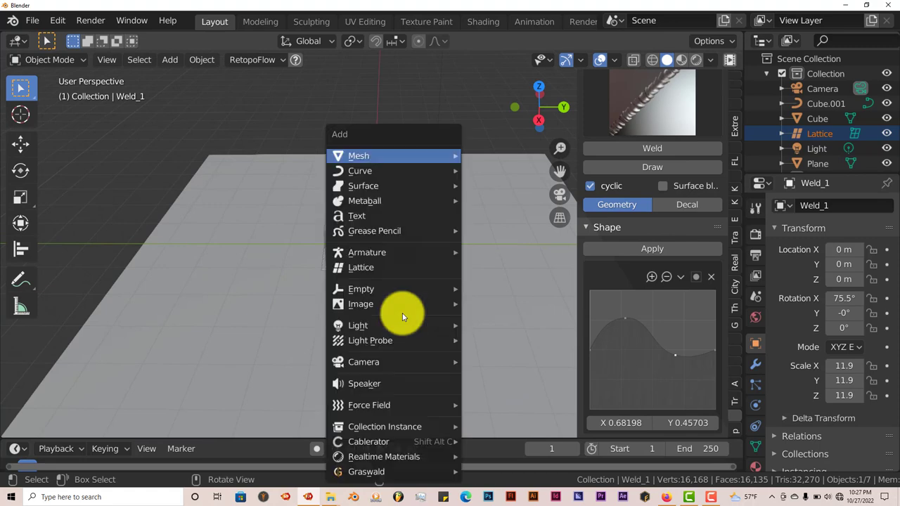
mouse_move(412, 158)
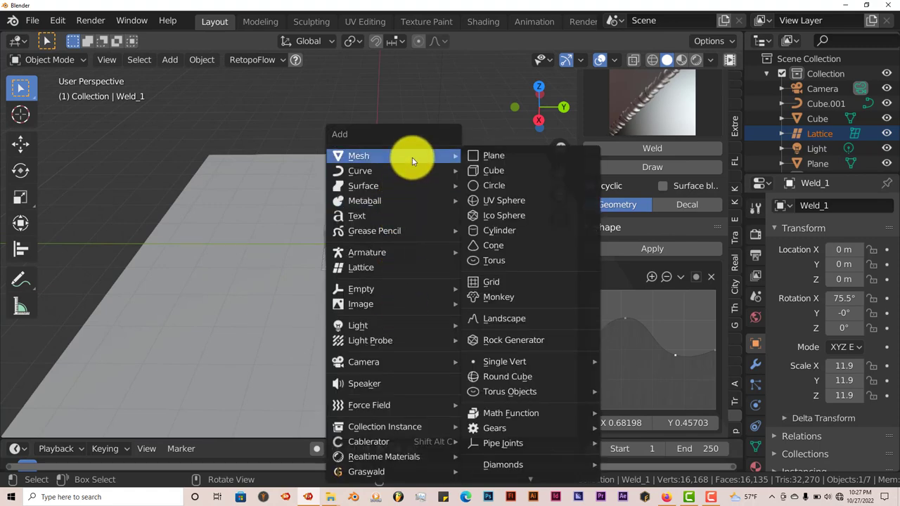
left_click(509, 202)
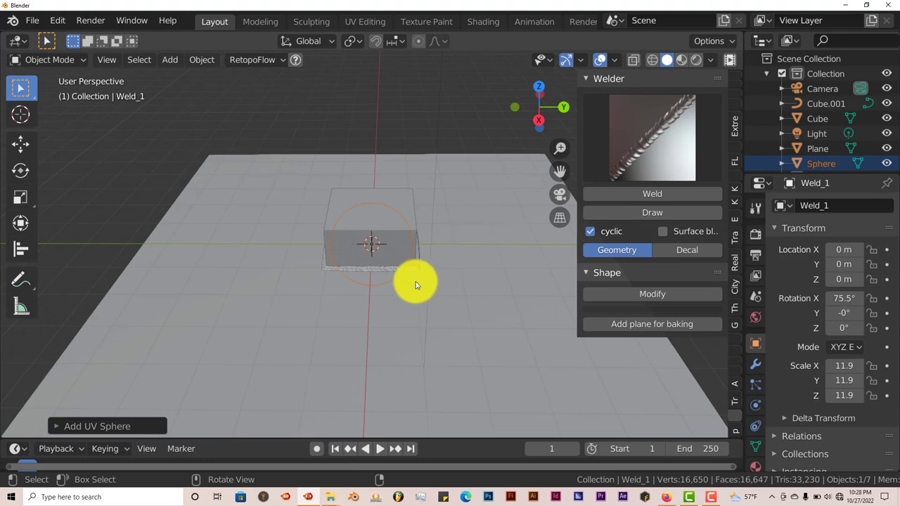
left_click(20, 144)
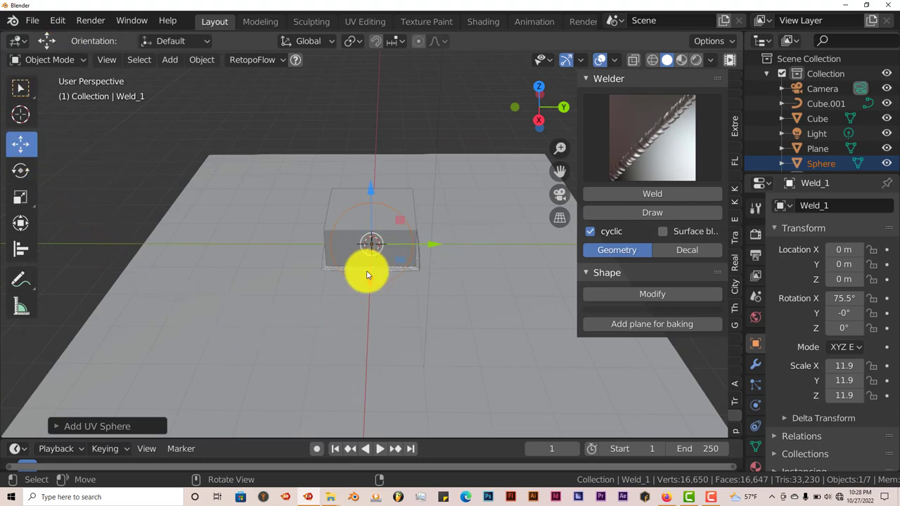
left_click_drag(363, 304, 331, 392)
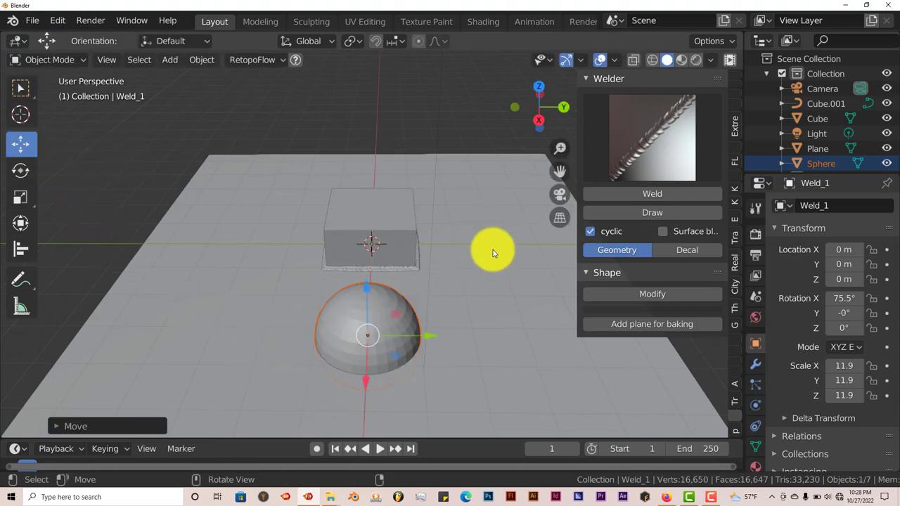
Orbit, pan and zoom so the half-sunk sphere is in view.
middle_click_drag(231, 358, 317, 348)
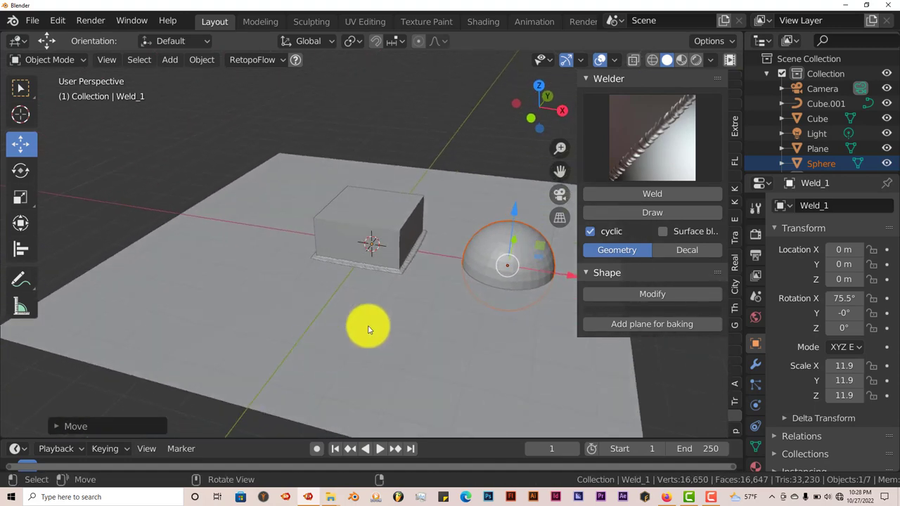
scroll(403, 285, "up", 3)
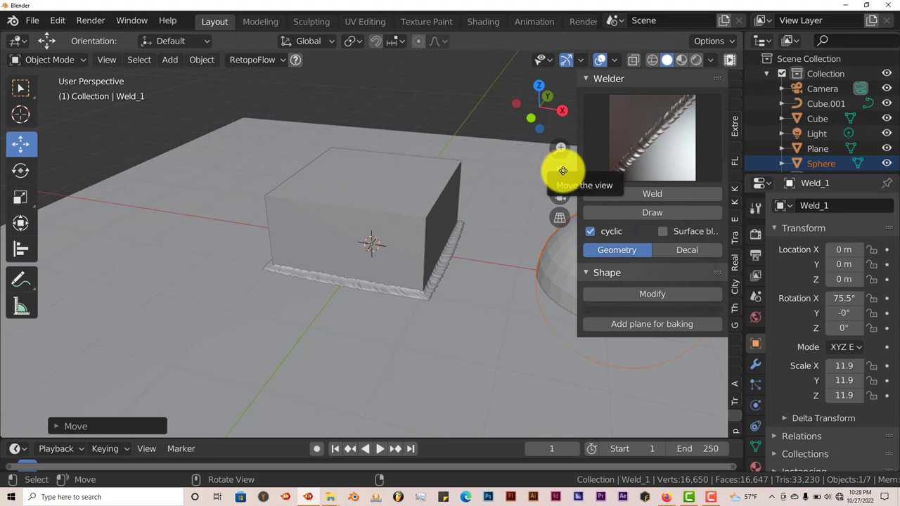
left_click_drag(562, 171, 336, 149)
scroll(377, 256, "up", 1)
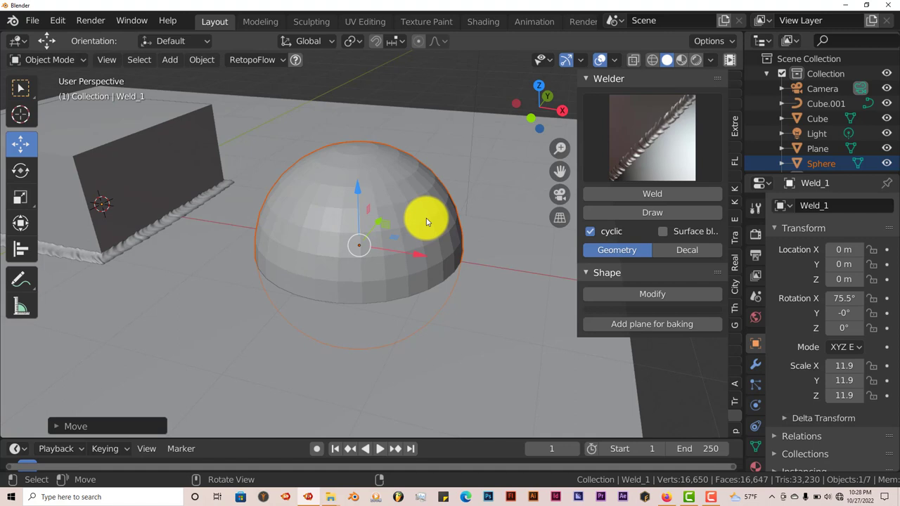
Weld the sphere to the ground plane, creating Weld_1.001, and rotate it on X.
left_click(484, 153, "shift")
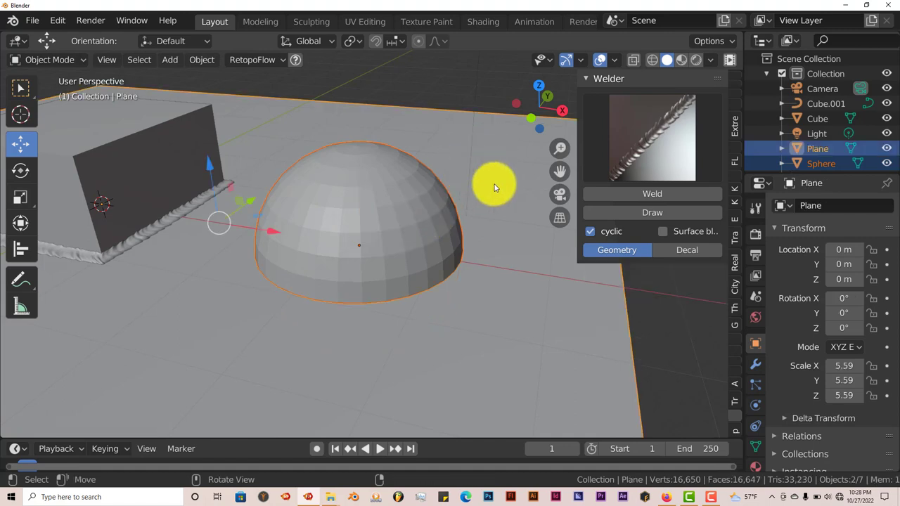
left_click(653, 194)
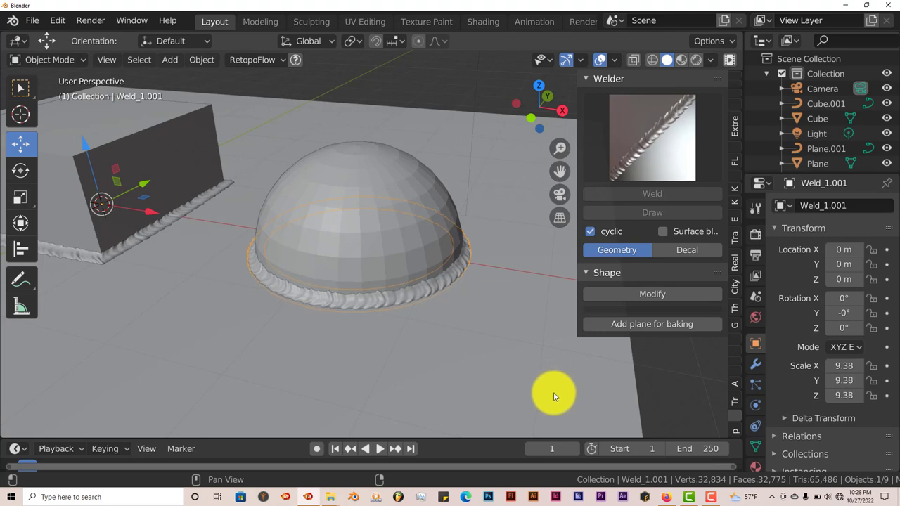
key("r")
key("x")
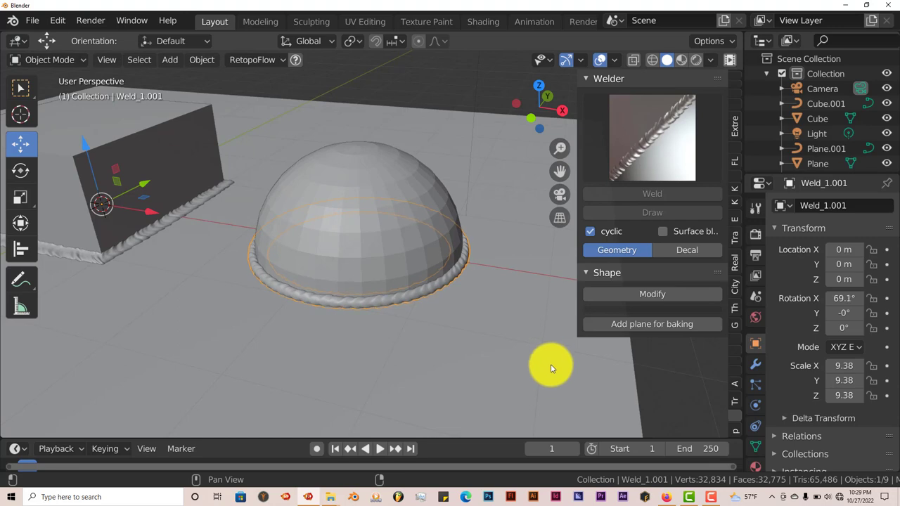
Zoom and orbit to inspect the dome's bead, rotated 69.1° on X.
scroll(507, 362, "up", 4)
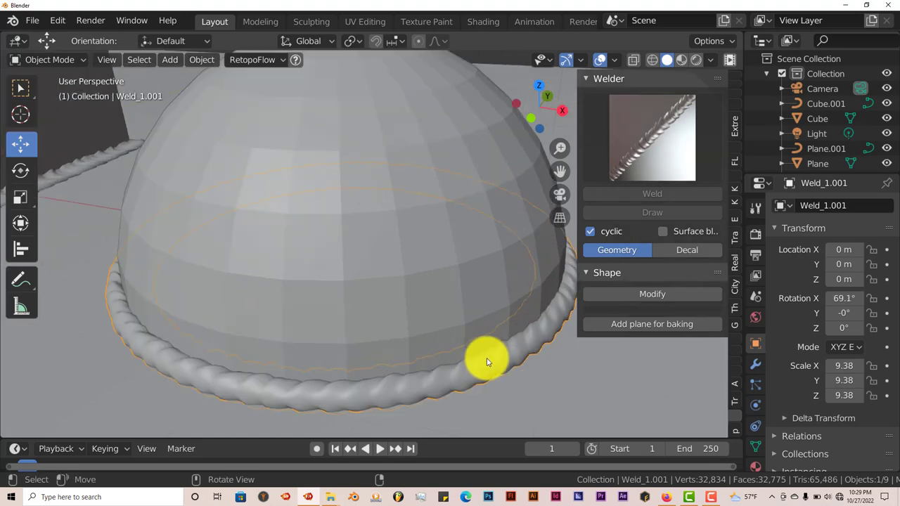
middle_click_drag(488, 360, 379, 300)
scroll(470, 357, "down", 2)
scroll(380, 301, "down", 4)
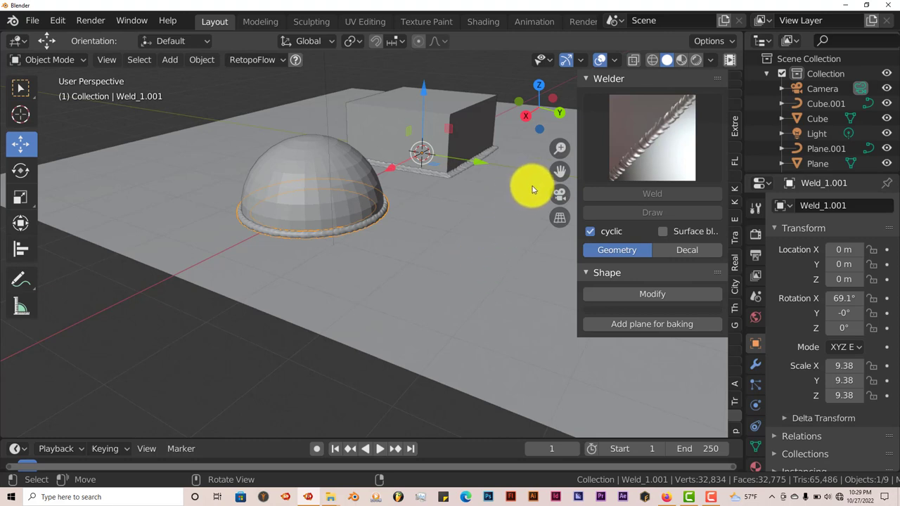
Deselect, add a Suzanne monkey head, and move it to Y 3.39 m.
left_click_drag(560, 171, 372, 185)
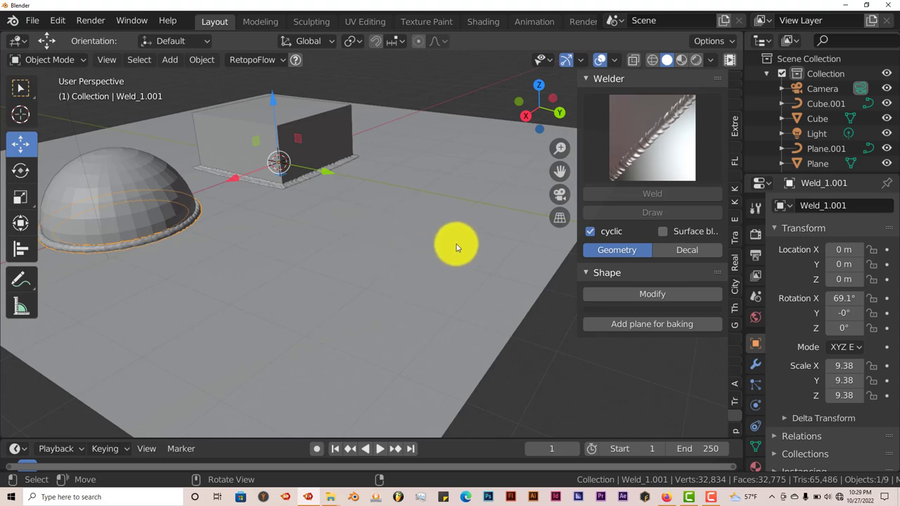
left_click(315, 240)
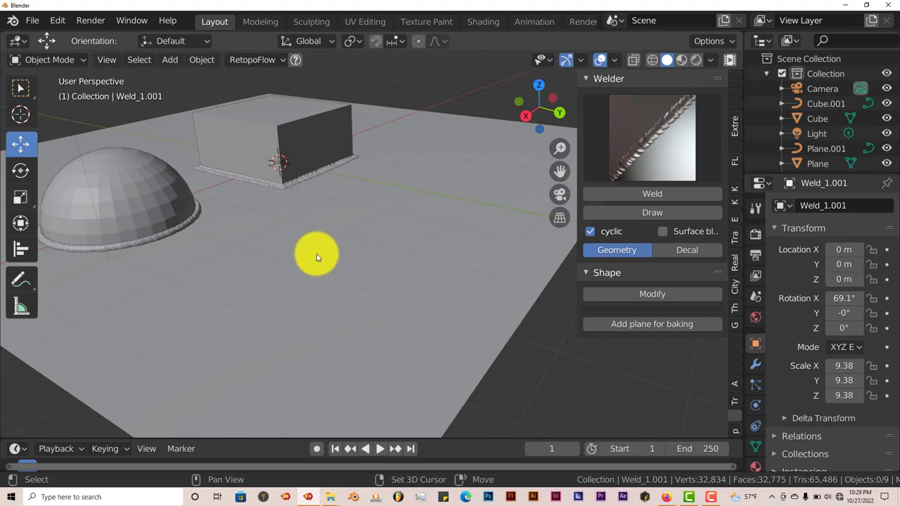
key("shift+a")
mouse_move(317, 257)
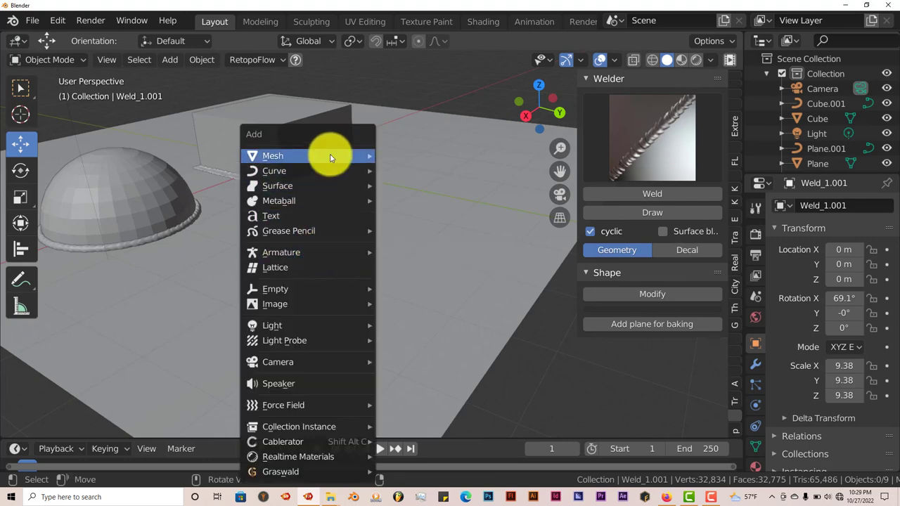
mouse_move(331, 155)
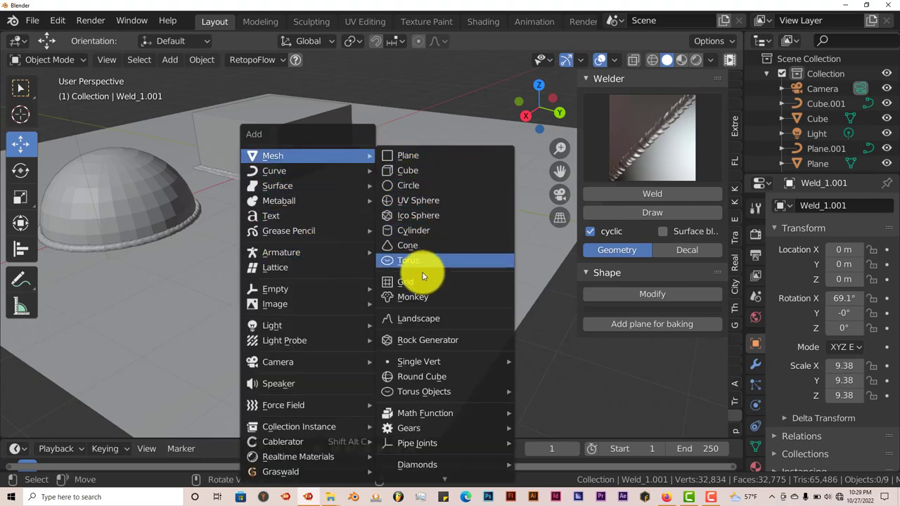
left_click(415, 297)
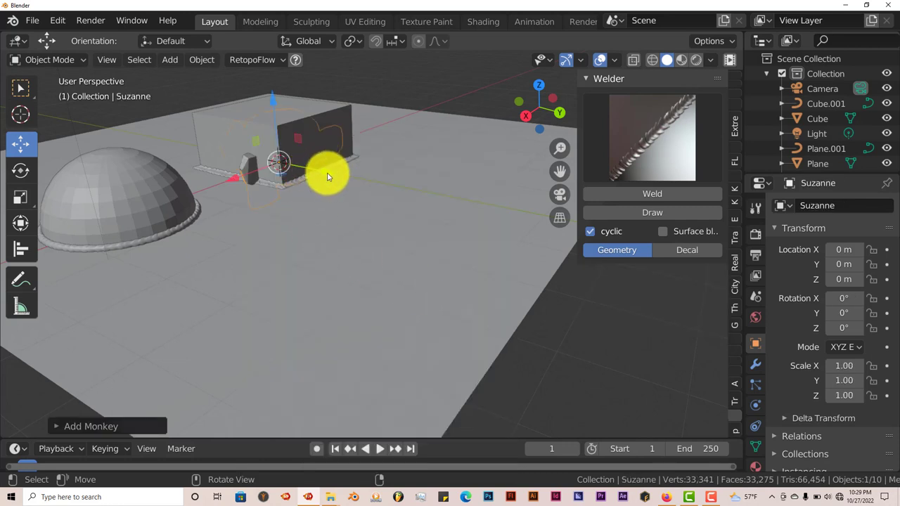
left_click_drag(327, 175, 466, 263)
middle_click_drag(382, 288, 207, 284)
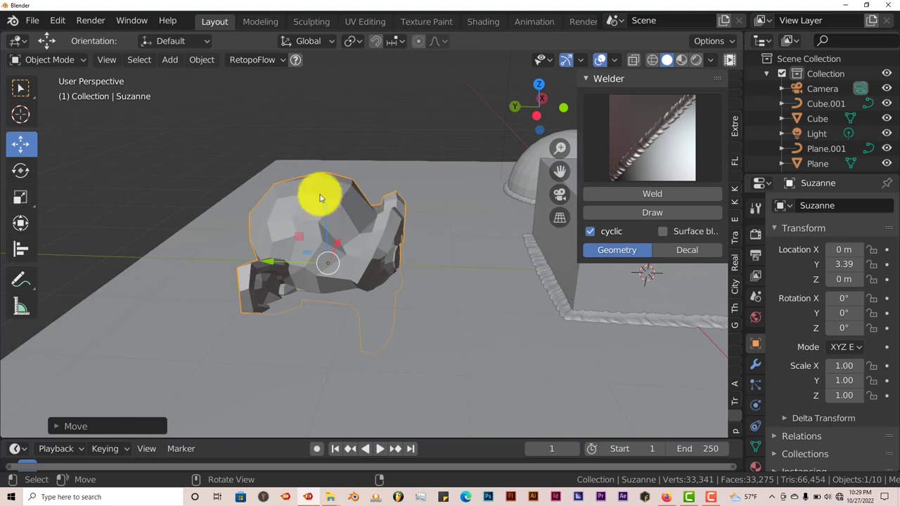
left_click(756, 366)
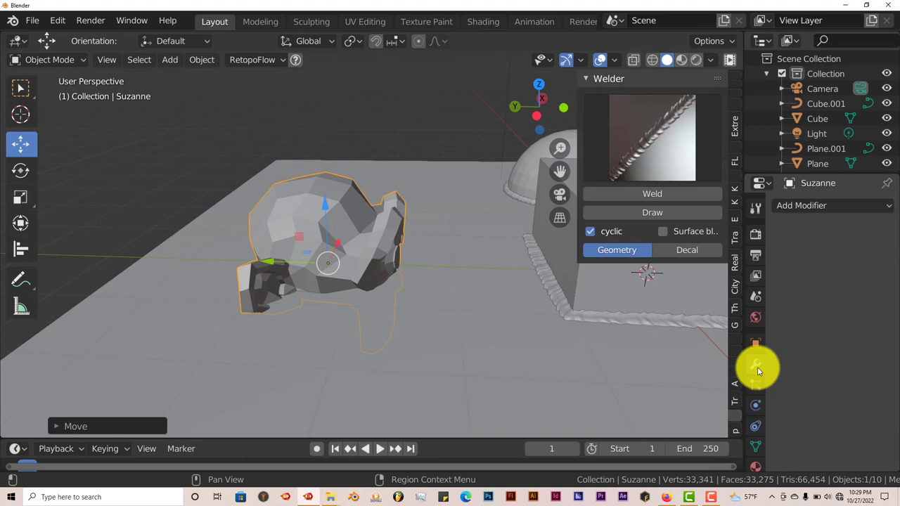
left_click(802, 206)
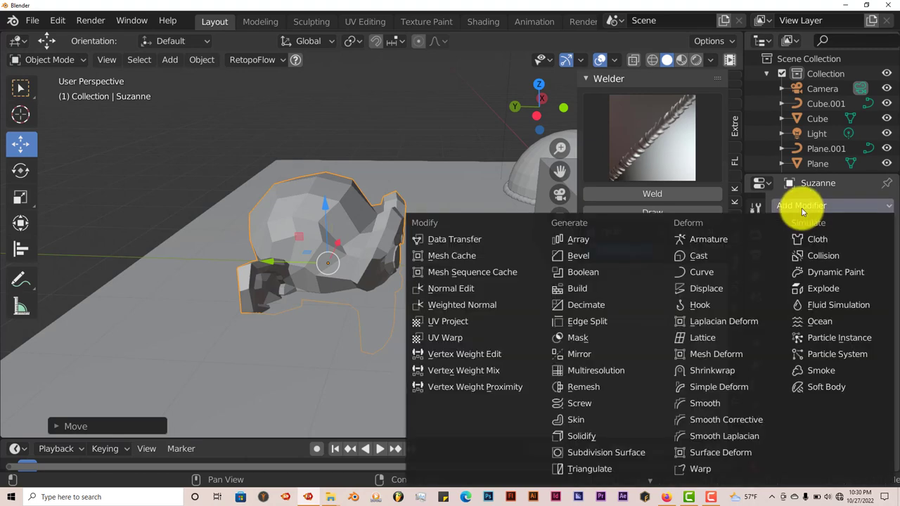
left_click(635, 453)
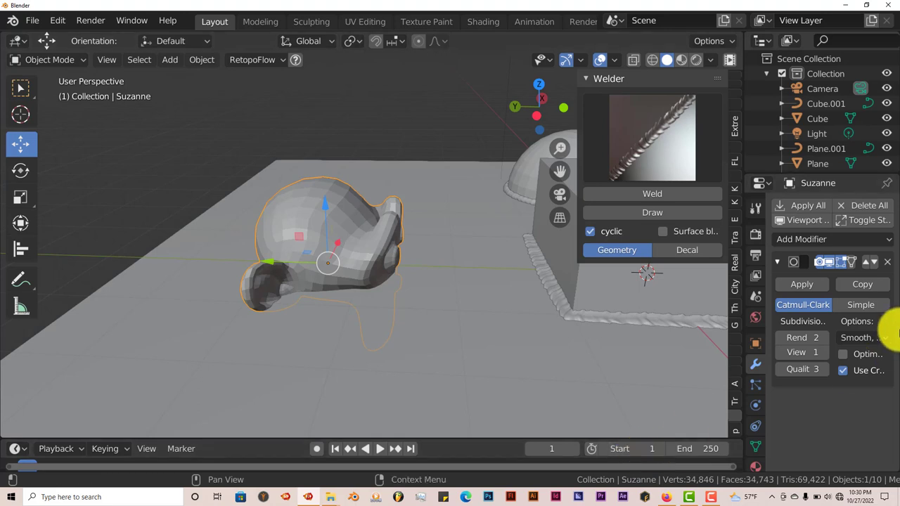
left_click(827, 357)
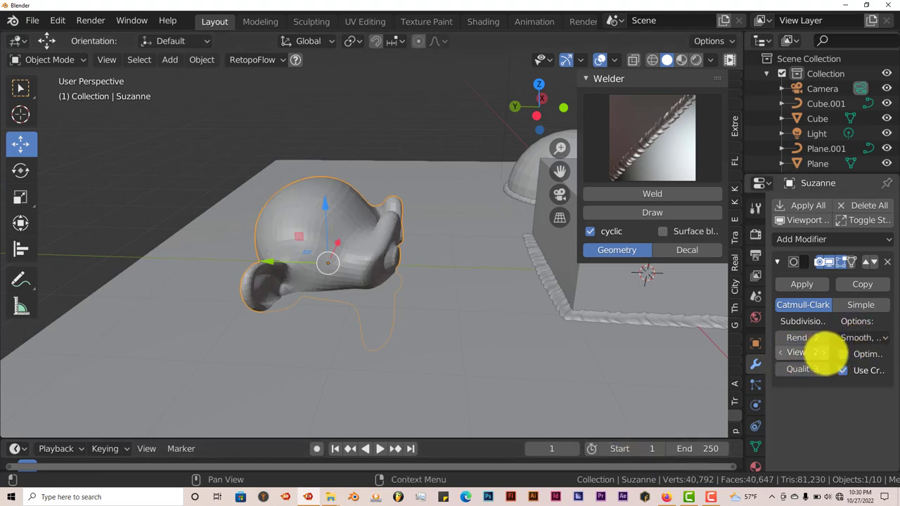
left_click(802, 284)
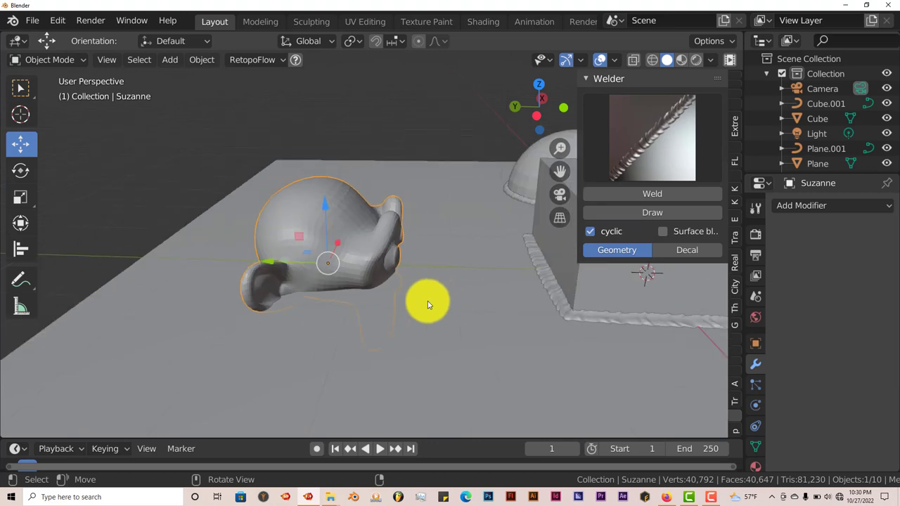
middle_click_drag(408, 316, 410, 313)
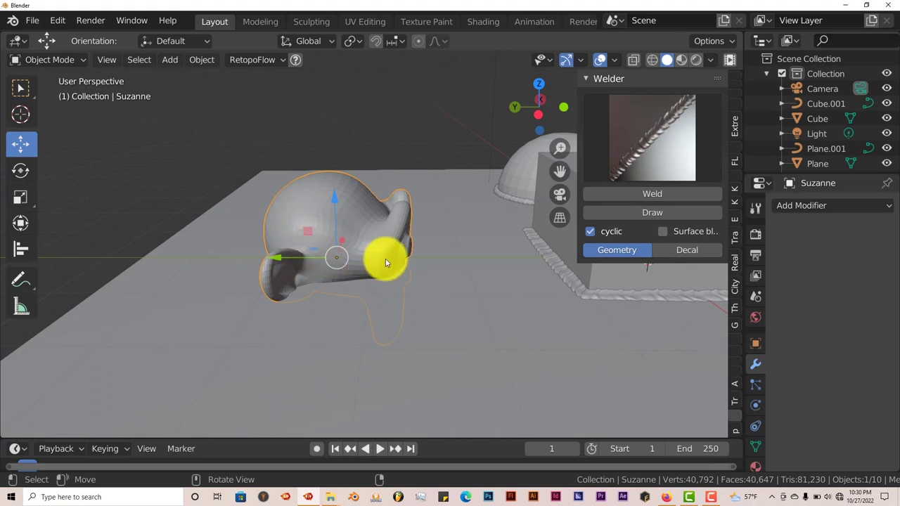
Rotate Suzanne so it tips onto its side, one ear dipping into the plane.
key("r")
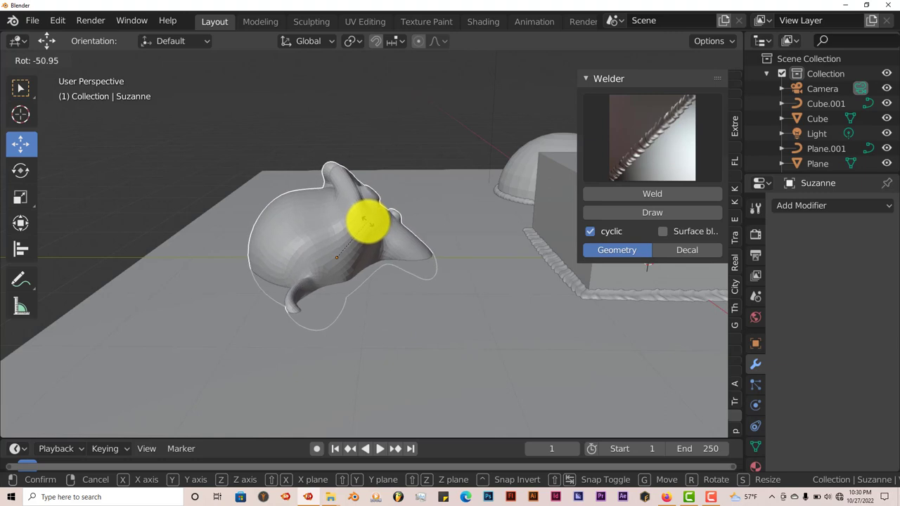
left_click(365, 220)
middle_click_drag(363, 297, 321, 346)
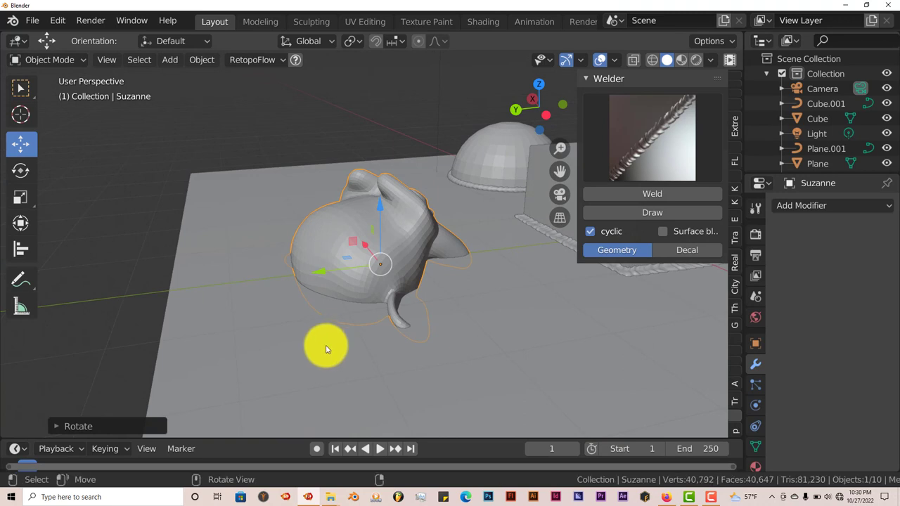
middle_click_drag(416, 354, 408, 352)
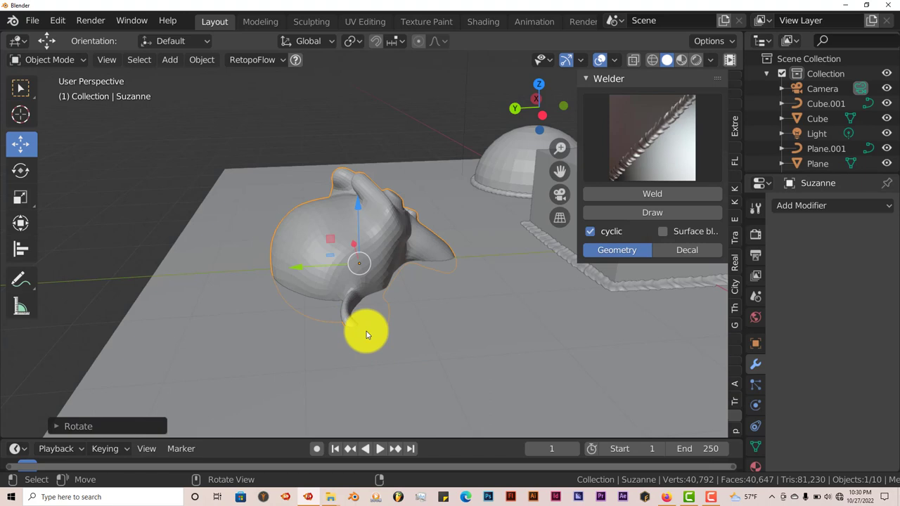
middle_click_drag(360, 333, 353, 333)
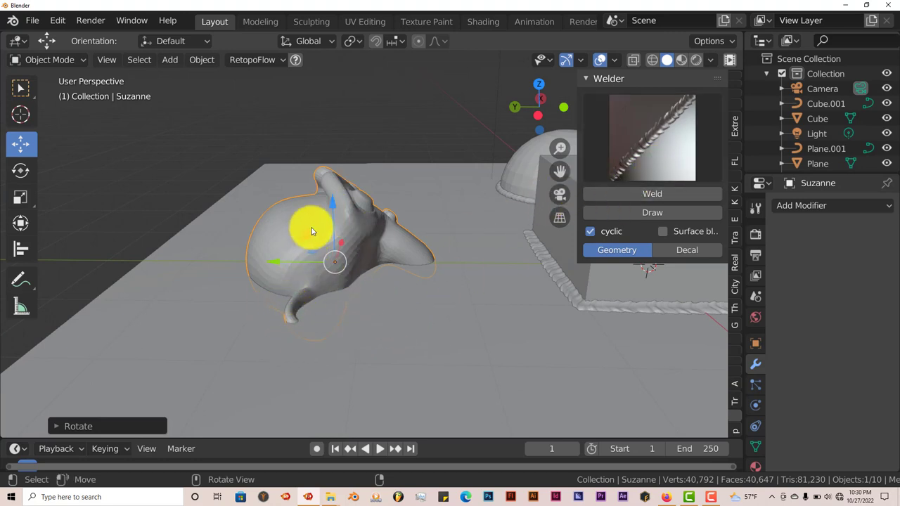
Weld Suzanne to the ground plane, creating bead Weld_1.003 around its base.
left_click(379, 335, "shift")
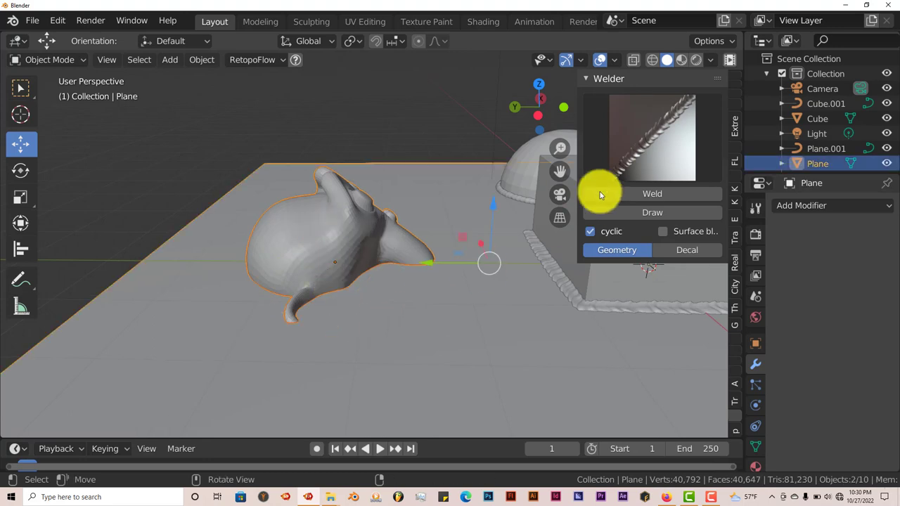
left_click(625, 195)
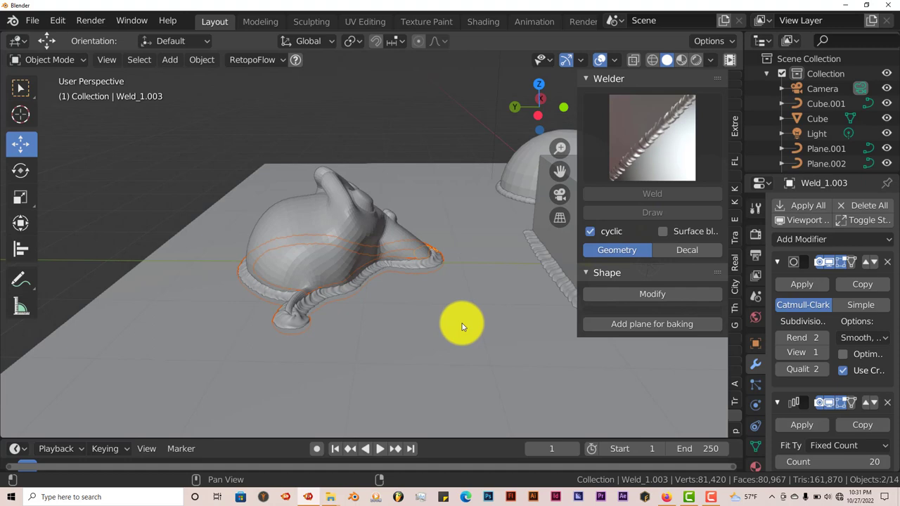
middle_click_drag(462, 327, 460, 339)
left_click_drag(560, 177, 570, 141)
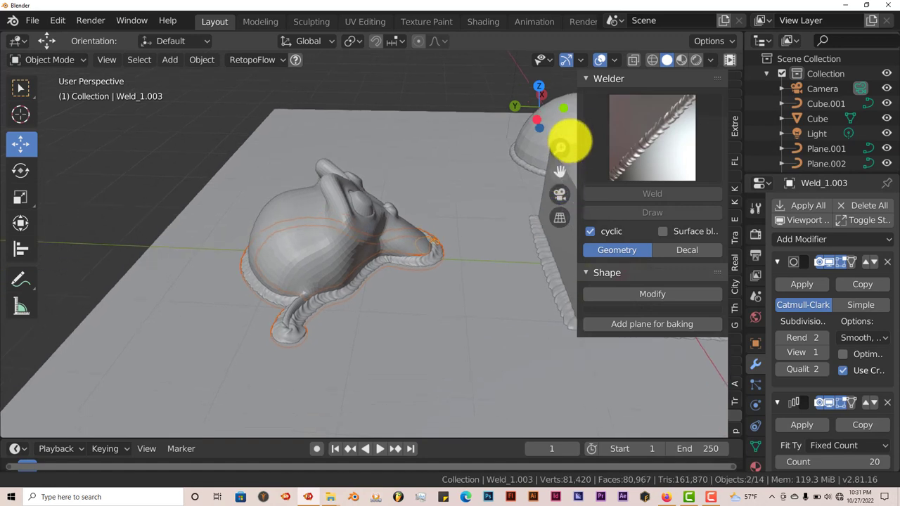
scroll(317, 309, "up", 2)
scroll(317, 310, "up", 5)
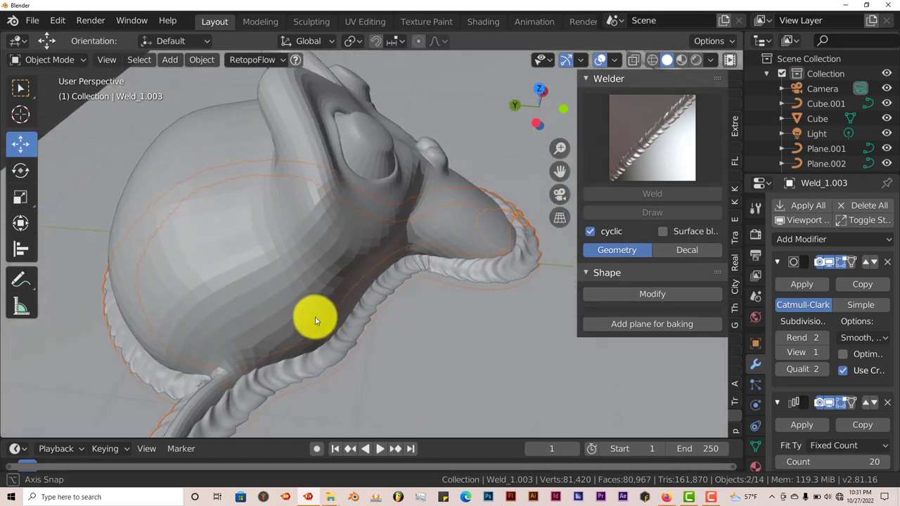
scroll(282, 379, "down", 5)
middle_click_drag(287, 371, 275, 339)
scroll(355, 309, "up", 5)
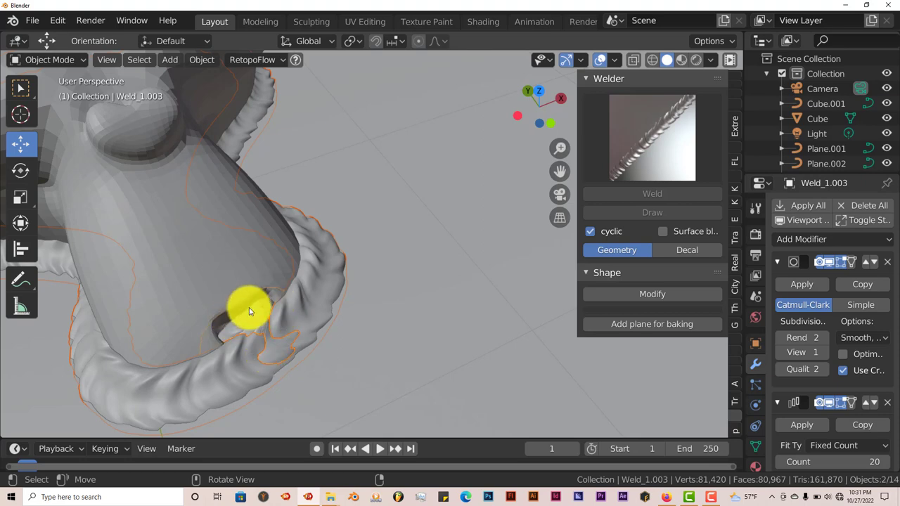
middle_click_drag(307, 351, 318, 320)
scroll(318, 320, "down", 1)
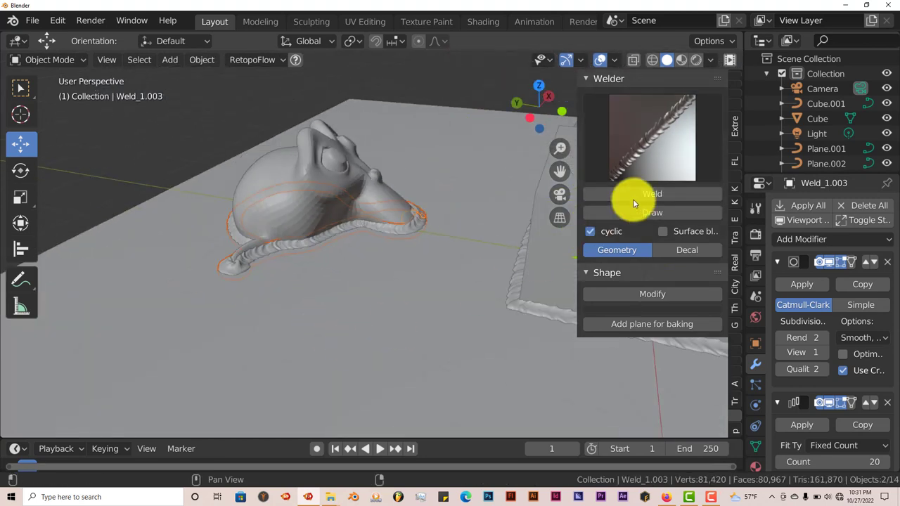
Draw a freehand zigzag weld stroke on the ground plane in front of Suzanne.
mouse_move(422, 309)
middle_mouse_down()
mouse_move(396, 317)
mouse_move(397, 304)
mouse_move(335, 333)
middle_mouse_up()
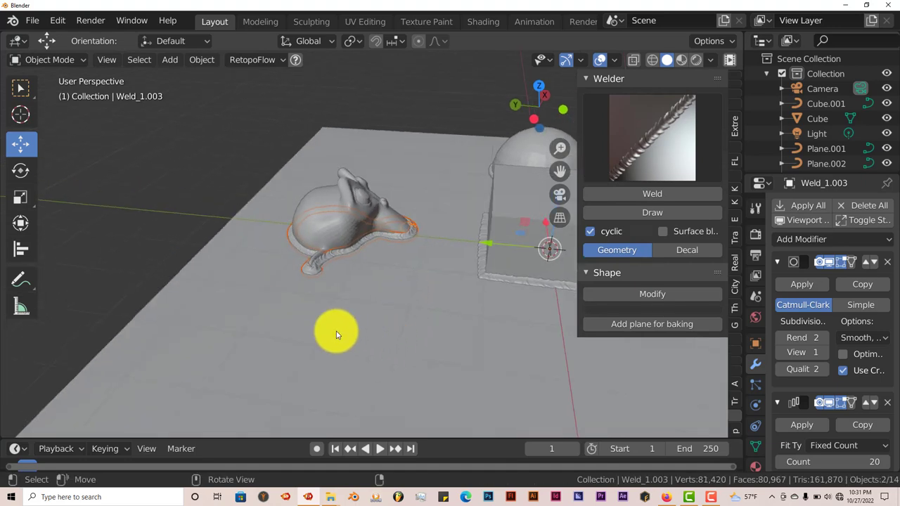
left_click(298, 342)
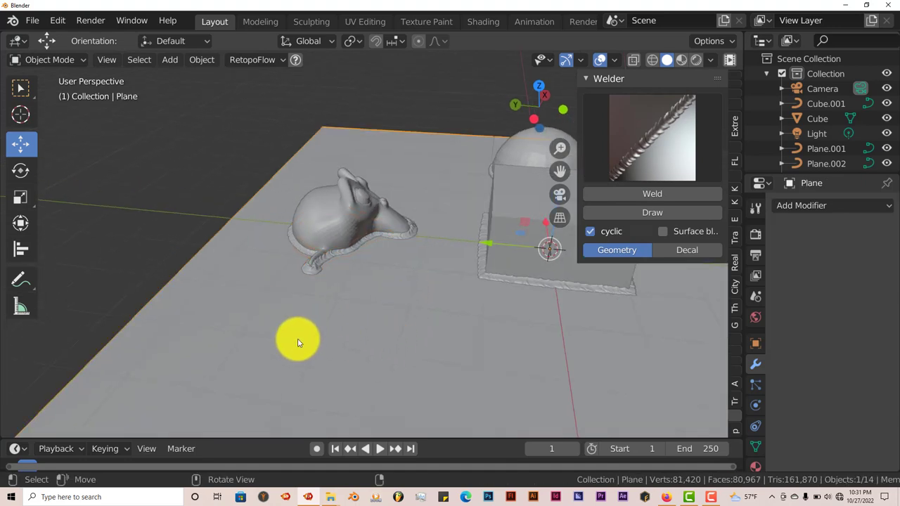
left_click(643, 210)
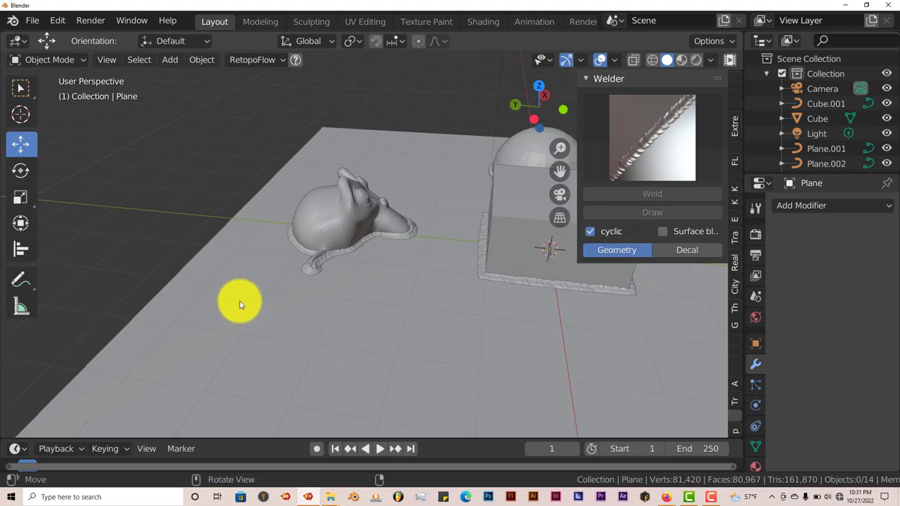
mouse_move(234, 332)
left_mouse_down()
mouse_move(246, 371)
mouse_move(275, 390)
mouse_move(327, 326)
mouse_move(359, 345)
mouse_move(365, 376)
mouse_move(397, 299)
mouse_move(391, 373)
mouse_move(419, 391)
left_mouse_up()
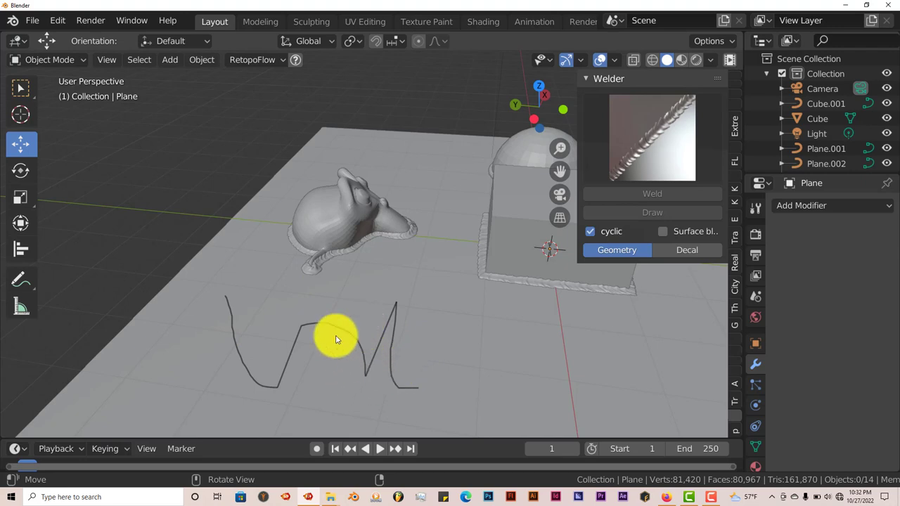
right_click(415, 323)
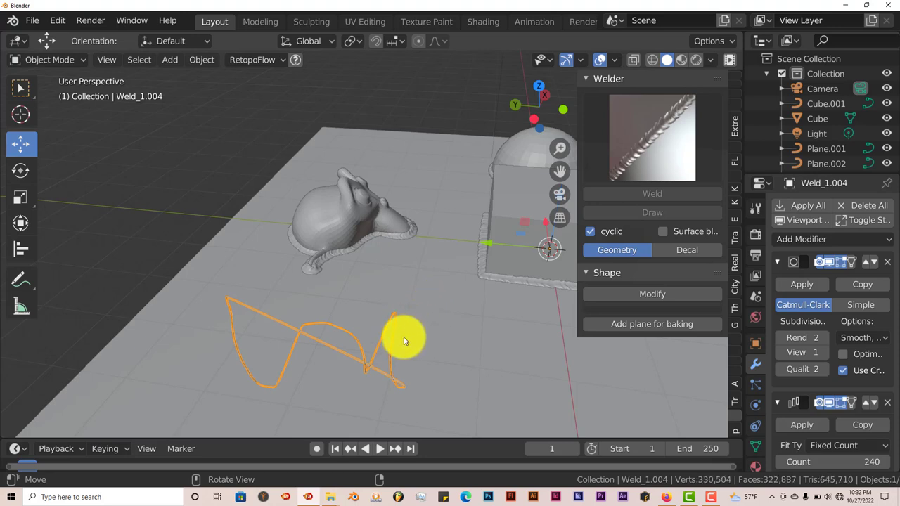
Adjust the freehand weld's bead count to 239 for a denser, finer zigzag bead.
scroll(426, 344, "down", 3)
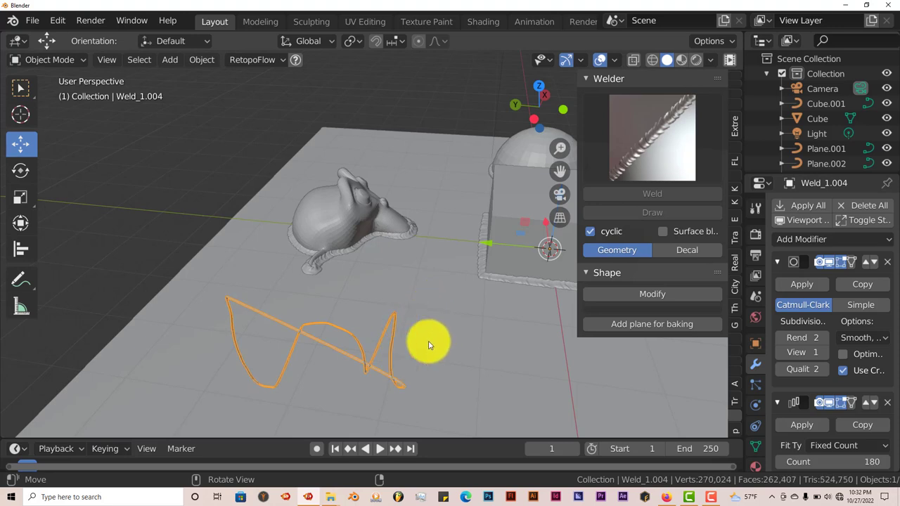
scroll(395, 352, "down", 2)
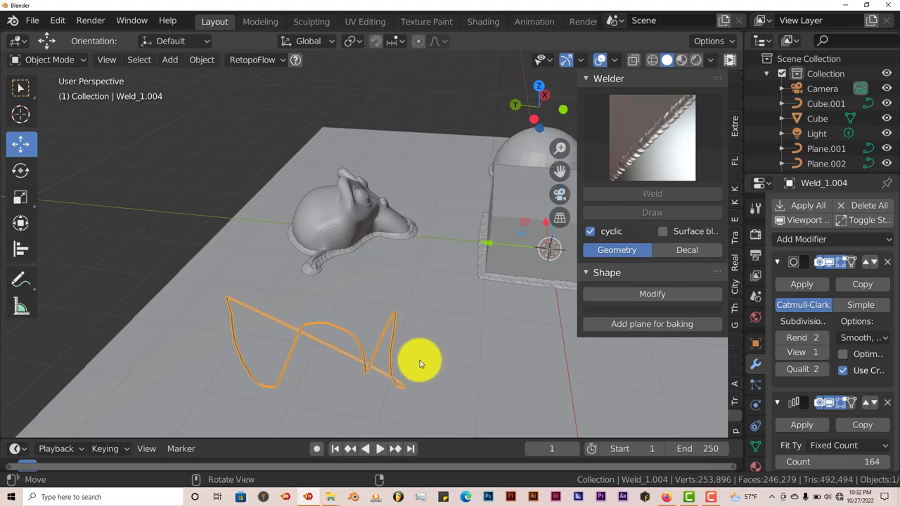
scroll(425, 362, "down", 2)
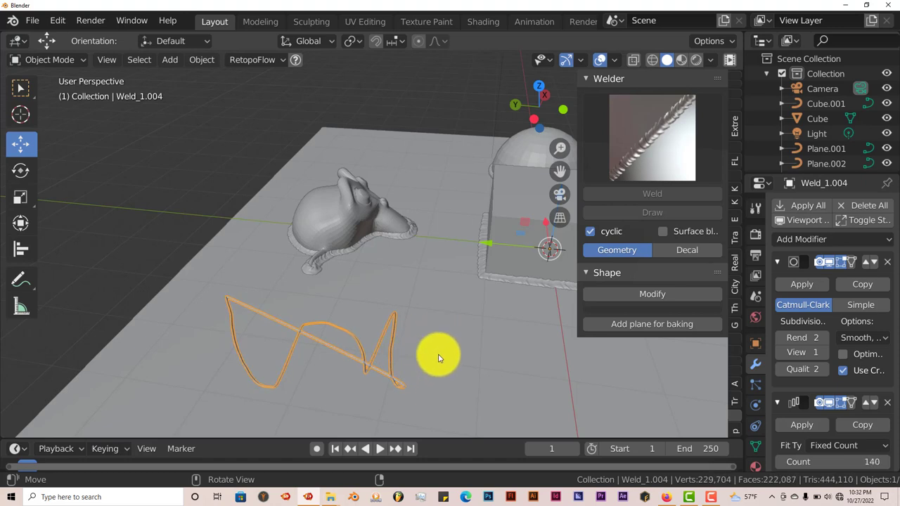
scroll(438, 359, "up", 5)
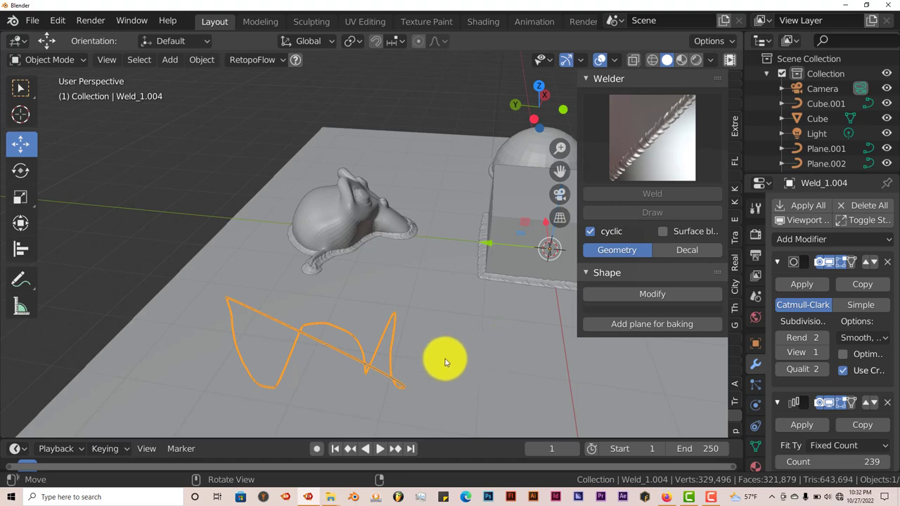
mouse_move(446, 361)
middle_mouse_down()
mouse_move(449, 344)
mouse_move(422, 350)
mouse_move(282, 304)
middle_mouse_up()
scroll(449, 344, "up", 8)
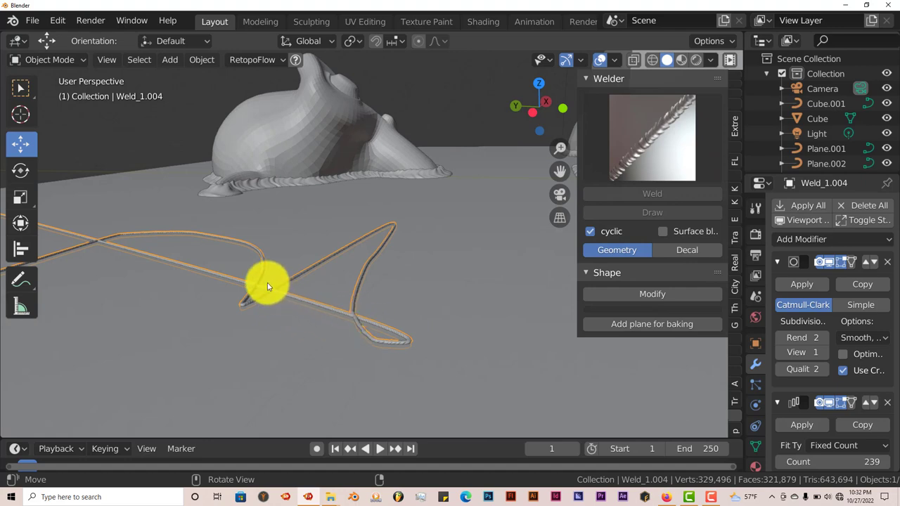
mouse_move(294, 296)
middle_mouse_down()
mouse_move(332, 322)
mouse_move(386, 327)
mouse_move(251, 356)
middle_mouse_up()
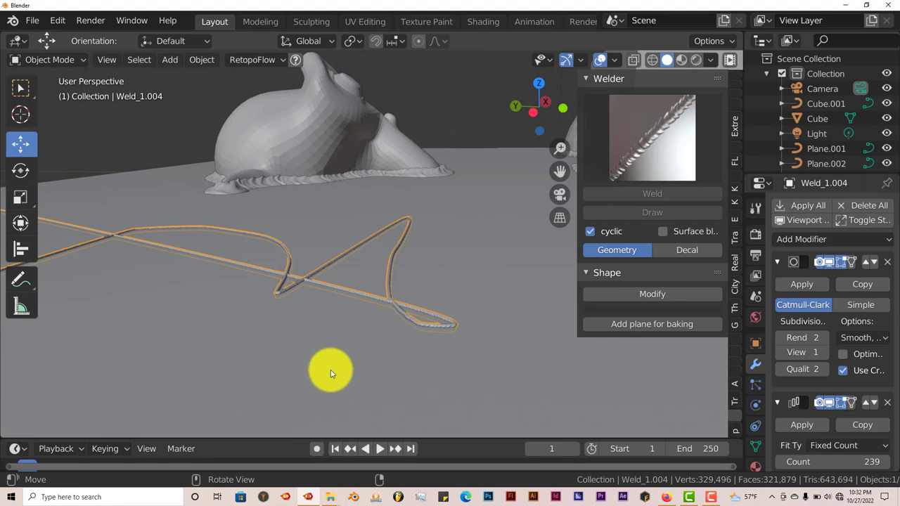
middle_click_drag(330, 372, 333, 373)
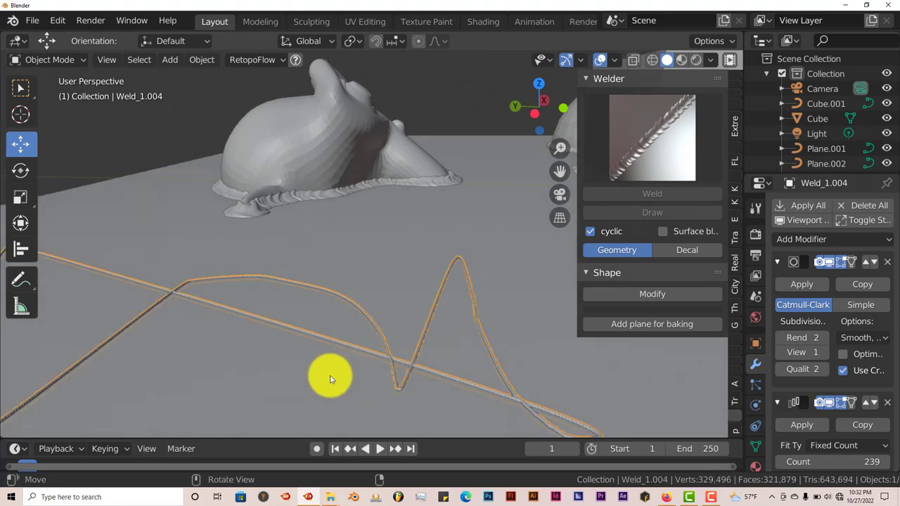